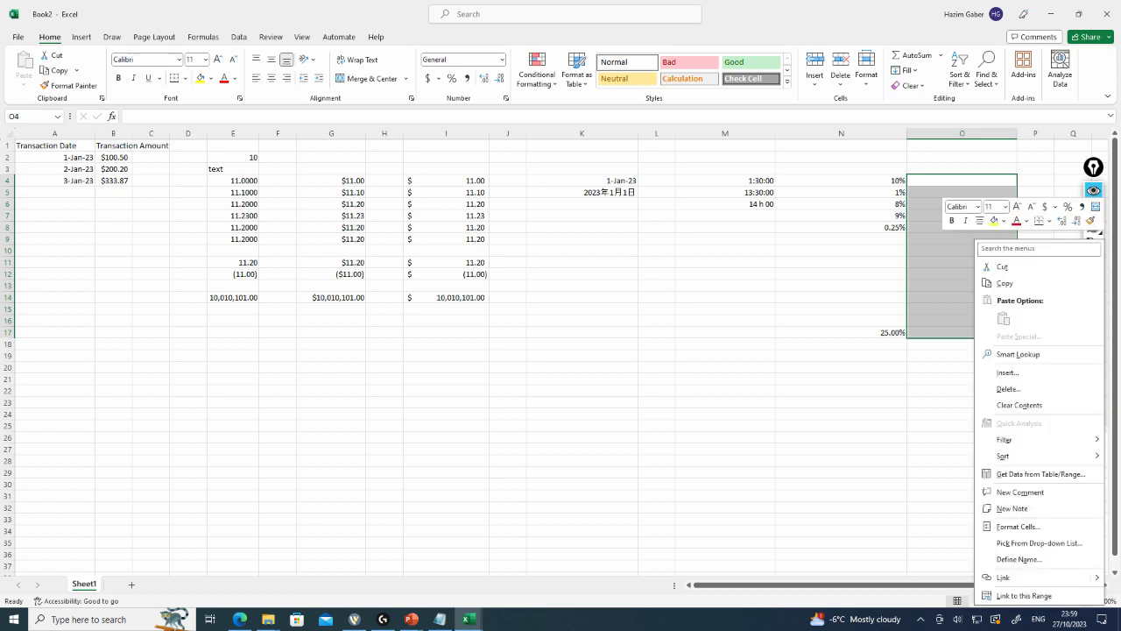
Format the selected range O4:O17 with the Fraction number category, up to one digit
{"action": "left_click", "coordinate": [1019, 527]}
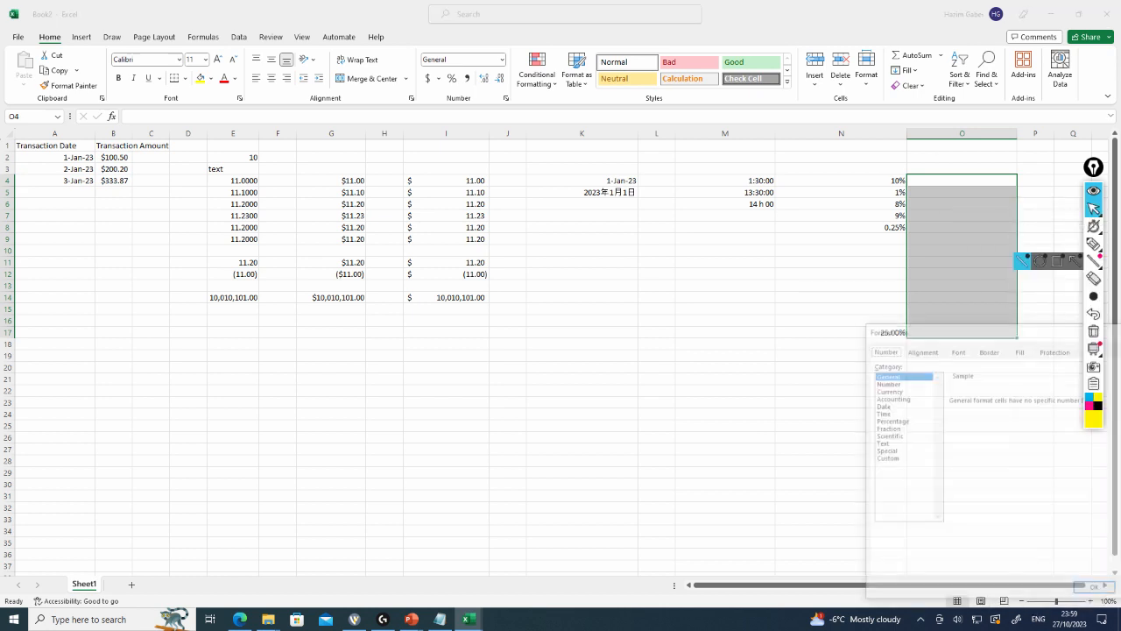
{"action": "left_click", "coordinate": [885, 428]}
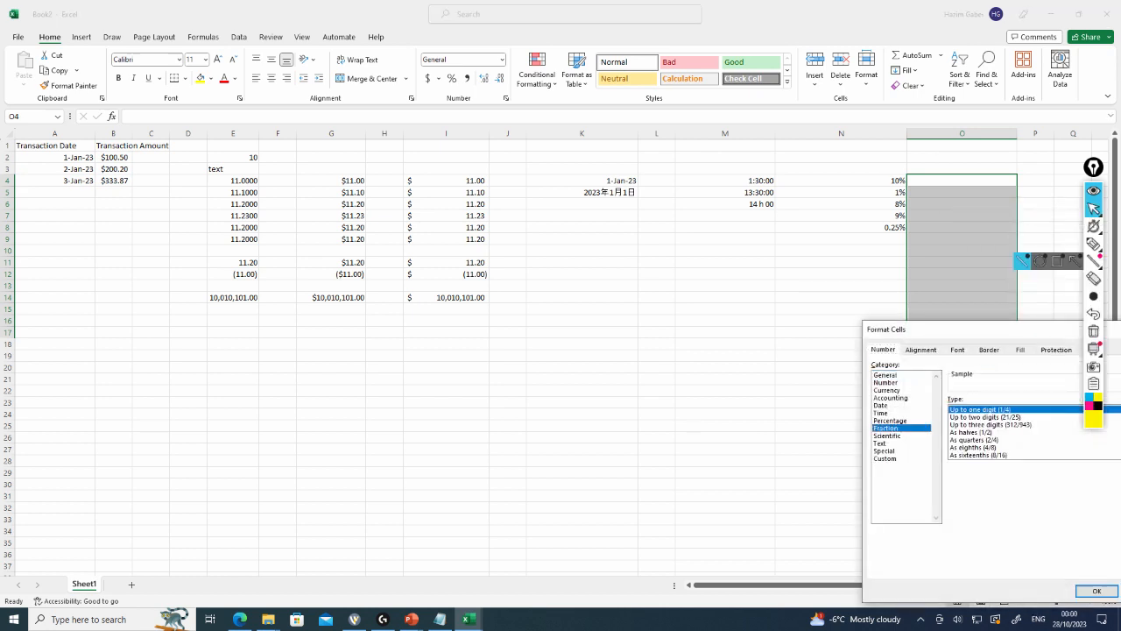
{"action": "key", "text": "Return"}
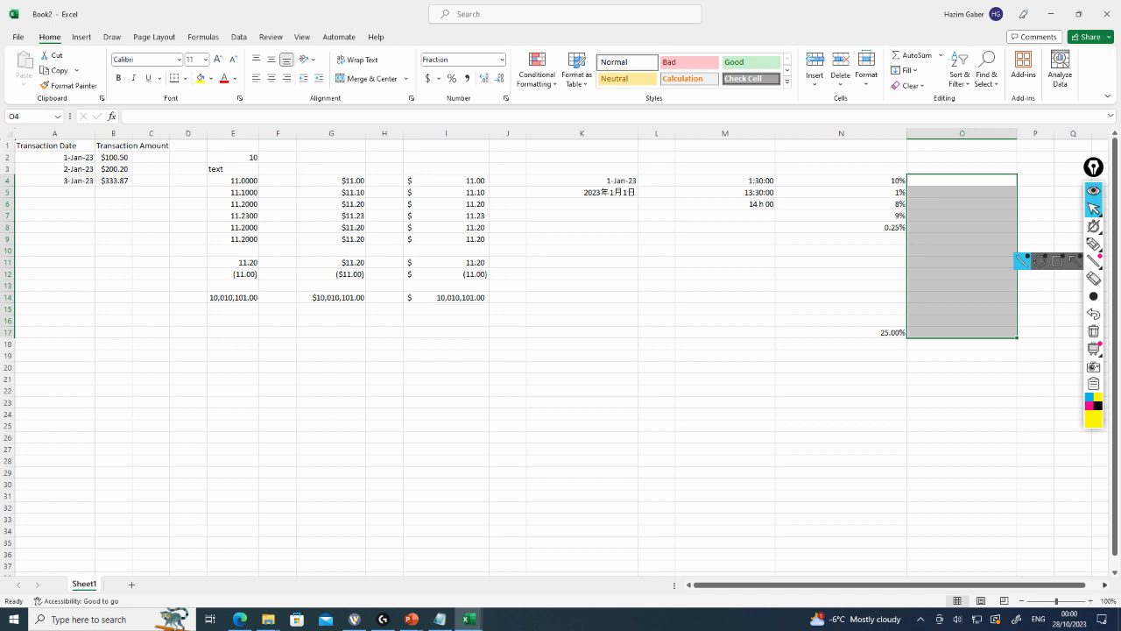
Enter 1/4 in cell O4 and reselect it to check the stored value
{"action": "scroll", "coordinate": [552, 350], "scroll_direction": "right", "scroll_amount": 5}
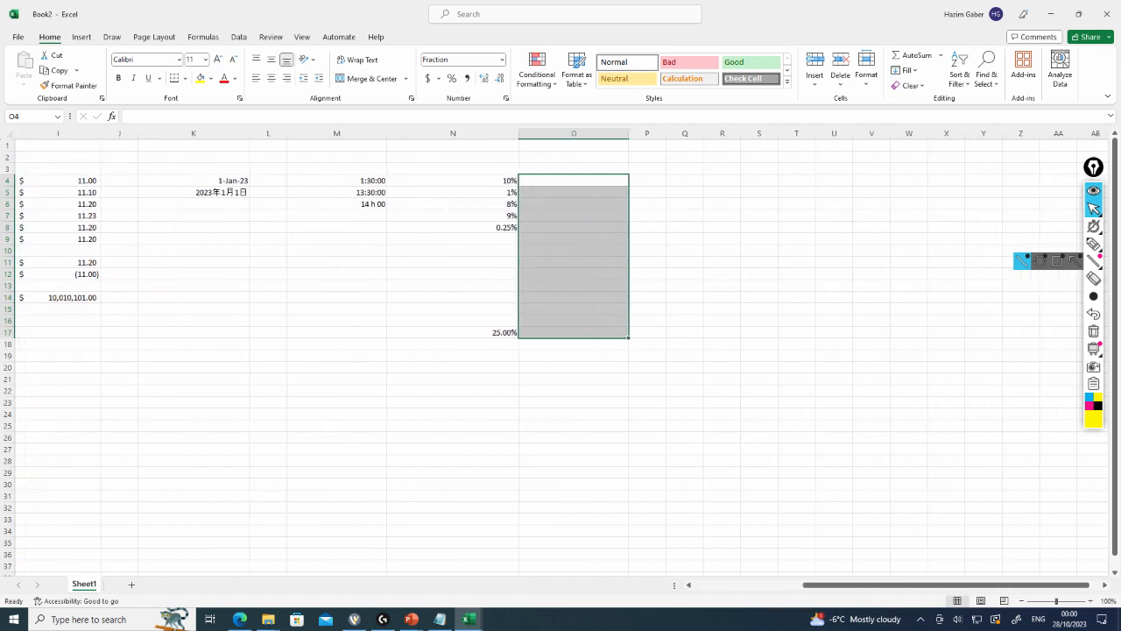
{"action": "left_click", "coordinate": [574, 180]}
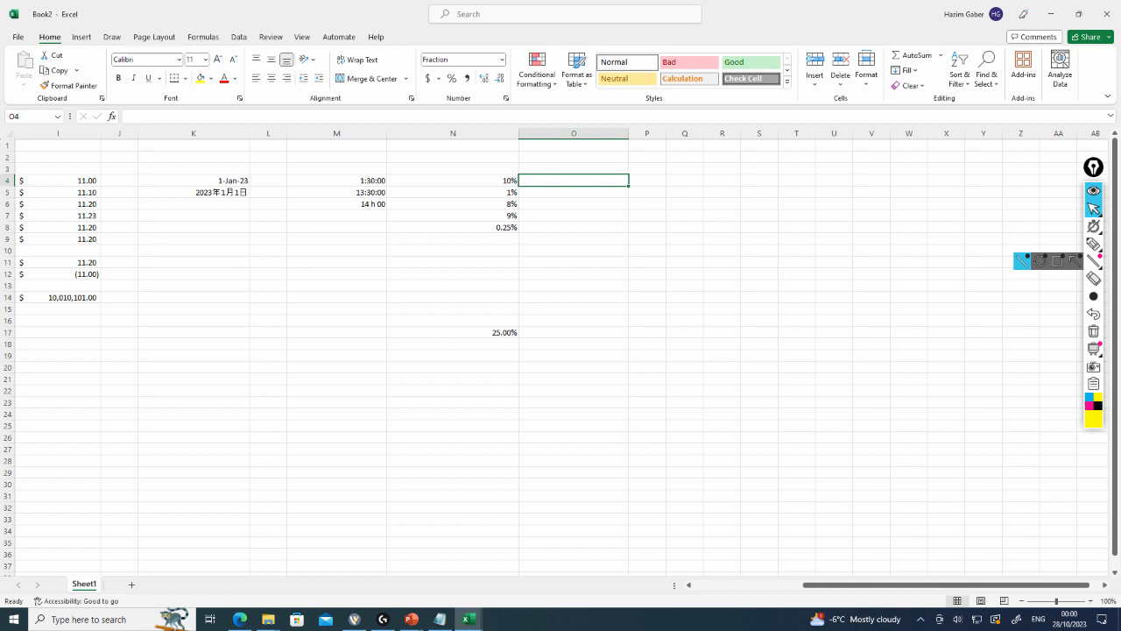
{"action": "type", "text": "1/4"}
{"action": "key", "text": "Return"}
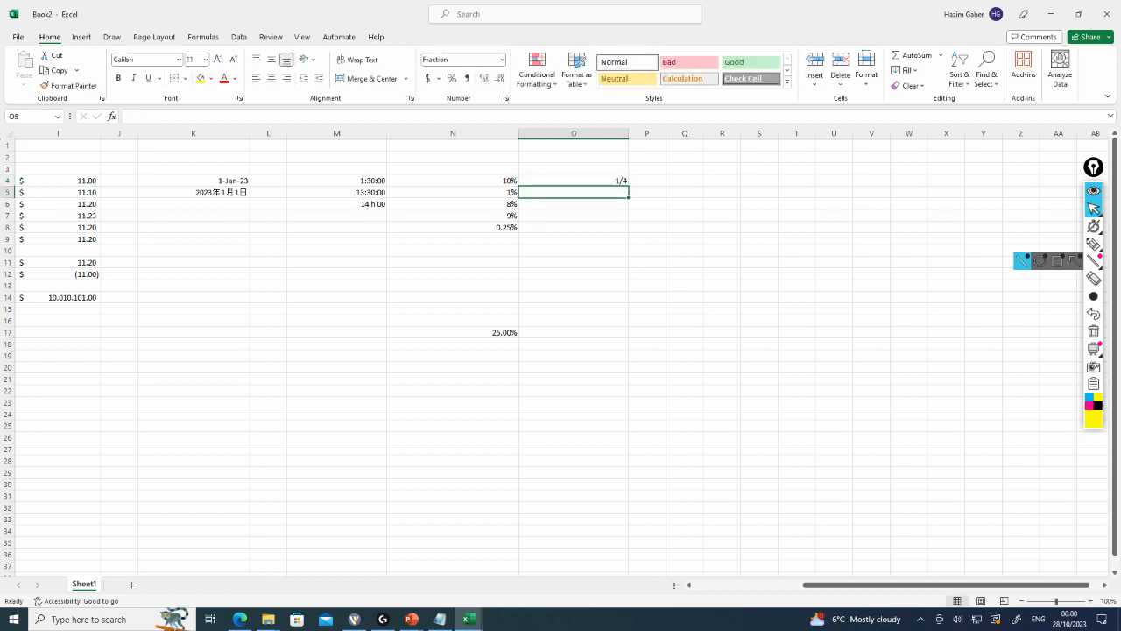
{"action": "key", "text": "Up"}
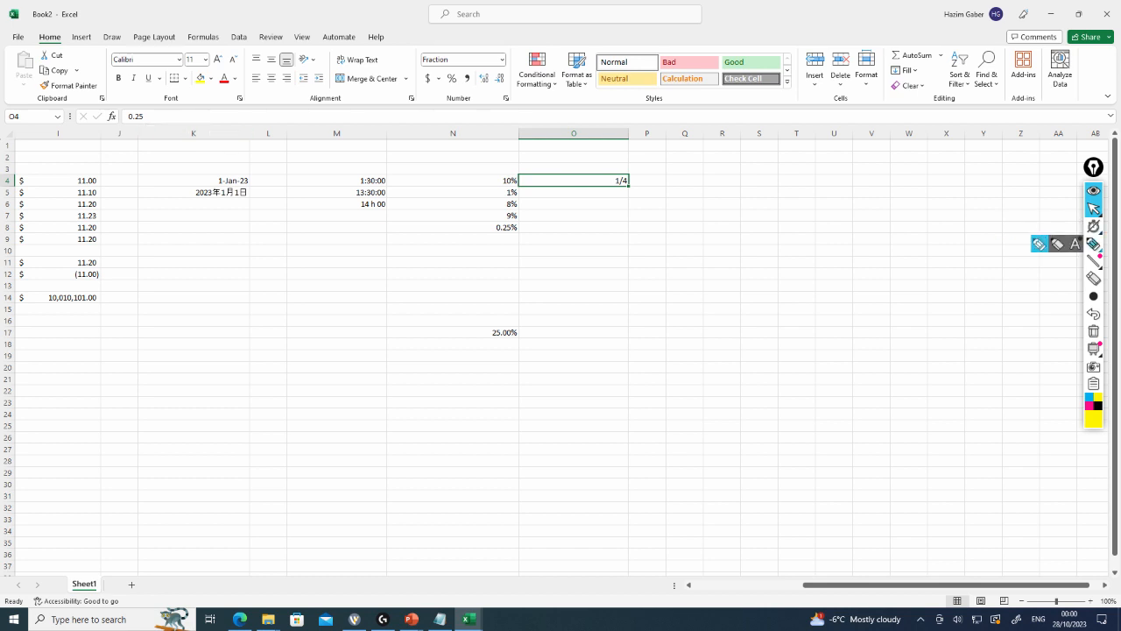
{"action": "left_click", "coordinate": [1093, 244]}
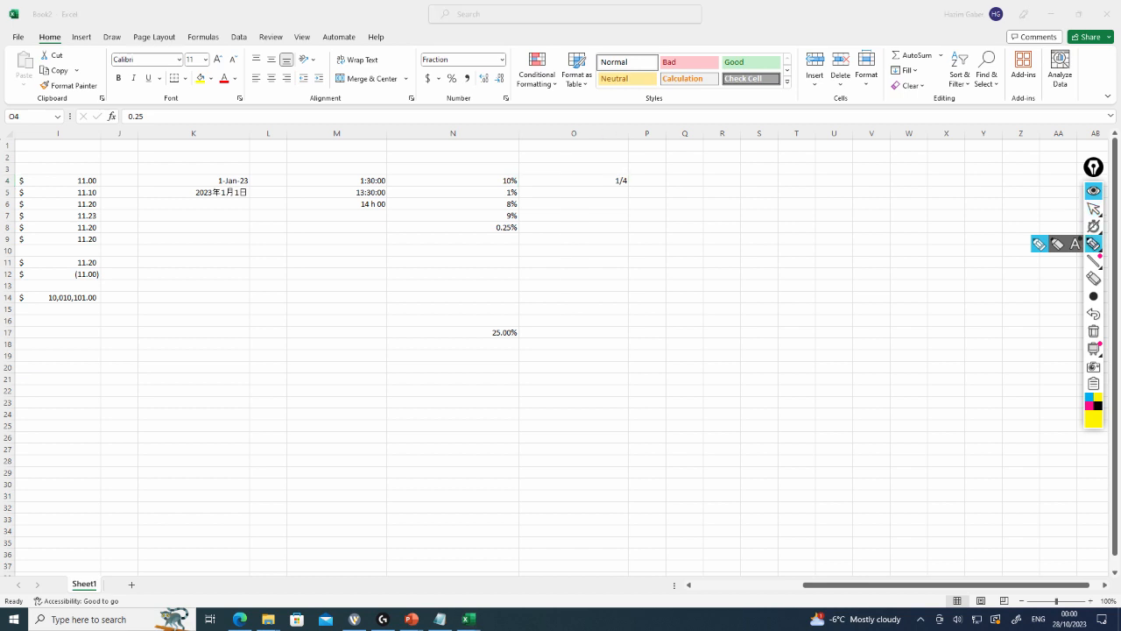
{"action": "mouse_move", "coordinate": [160, 97]}
{"action": "left_mouse_down"}
{"action": "mouse_move", "coordinate": [112, 139]}
{"action": "mouse_move", "coordinate": [163, 98]}
{"action": "left_mouse_up"}
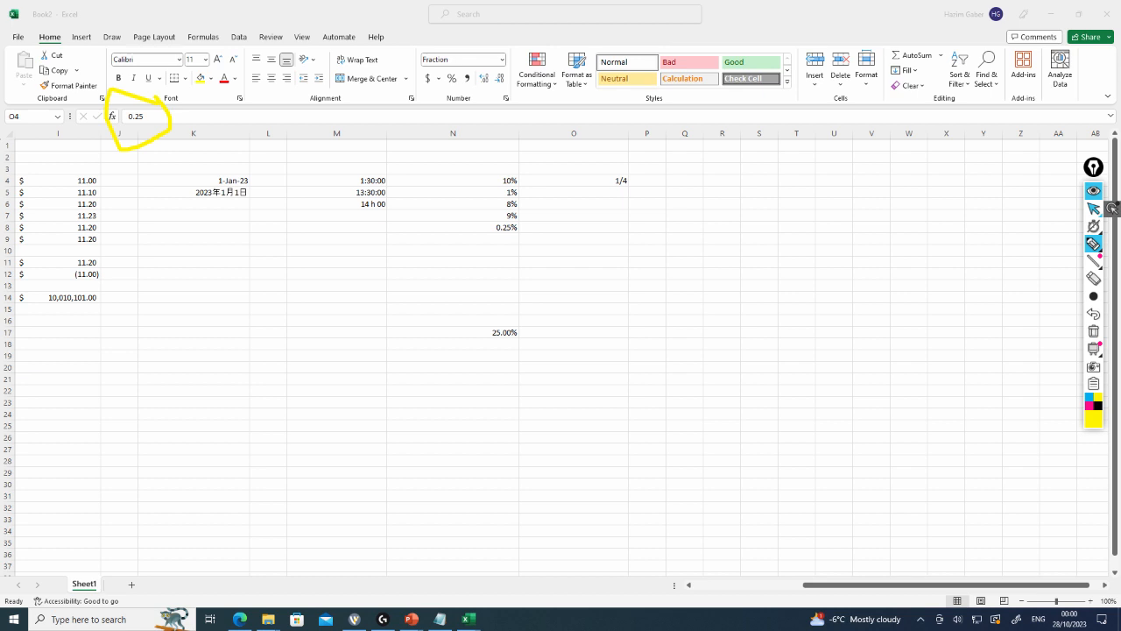
{"action": "left_click", "coordinate": [1094, 209]}
{"action": "left_click", "coordinate": [574, 181]}
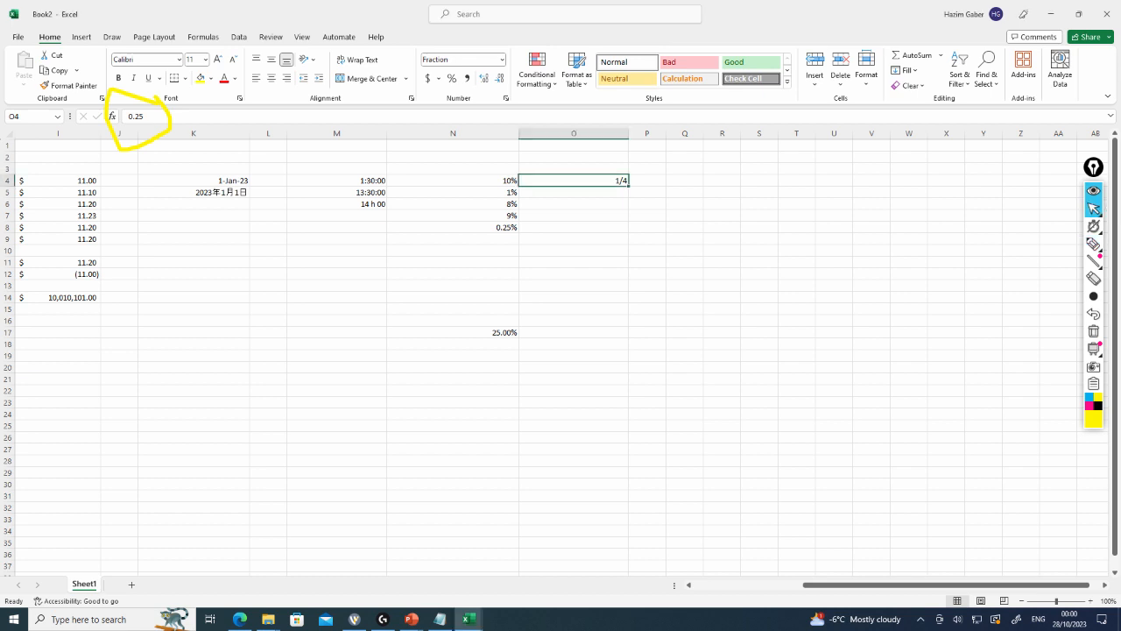
Enter 1/4 in cell O5
{"action": "left_click", "coordinate": [573, 191]}
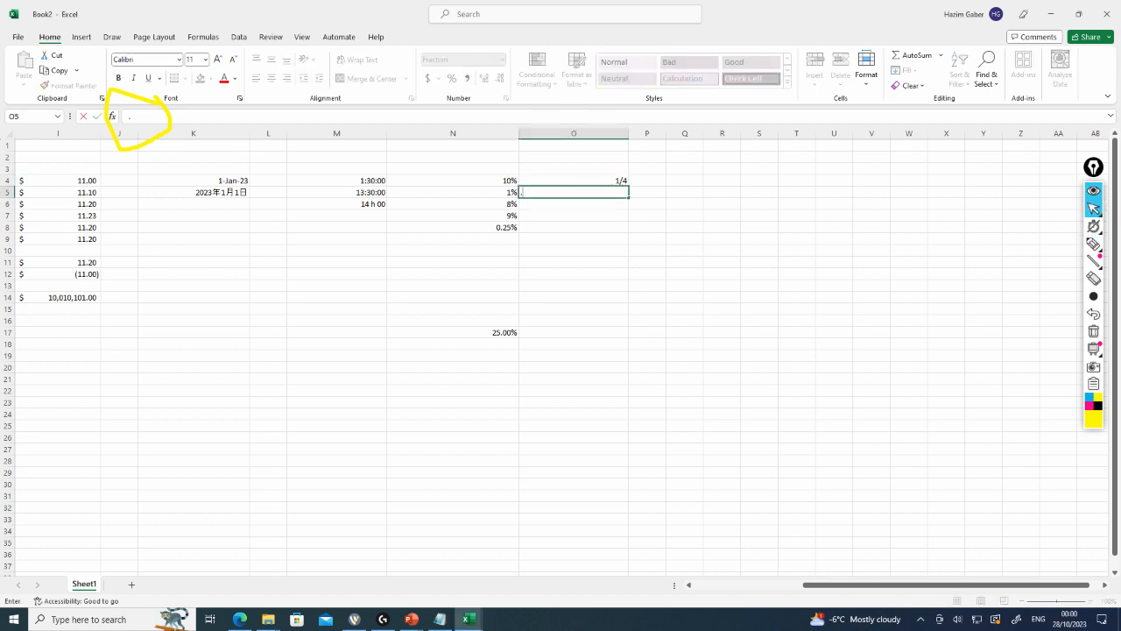
{"action": "type", "text": "1/4"}
{"action": "key", "text": "Return"}
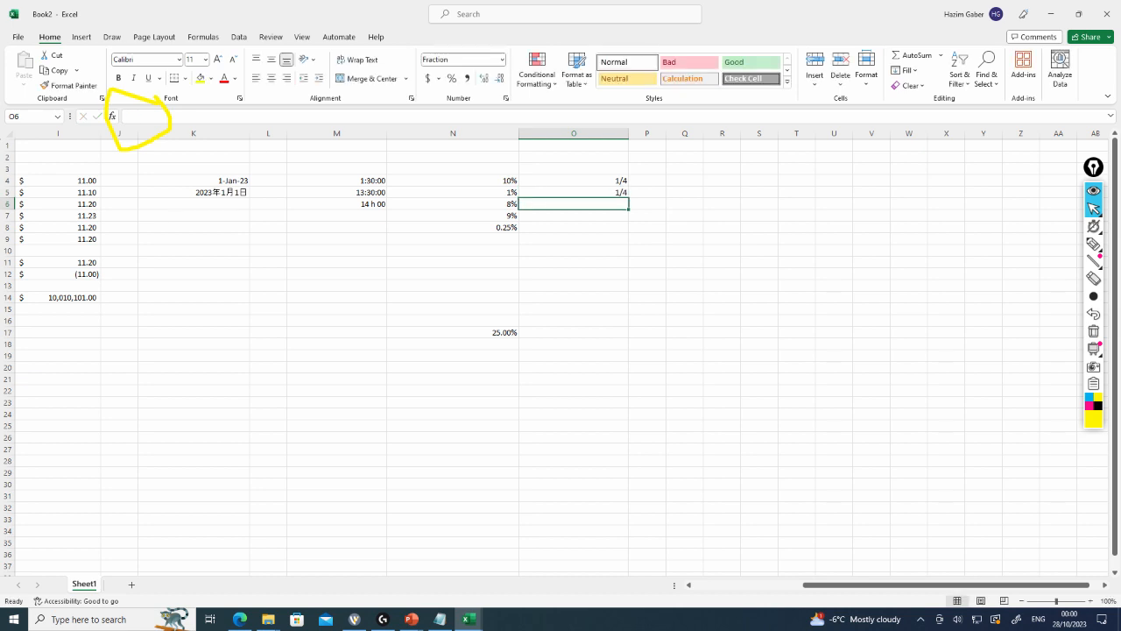
Enter the decimals 0.5 in O6 and 0.33 in O7
{"action": "type", "text": ".5"}
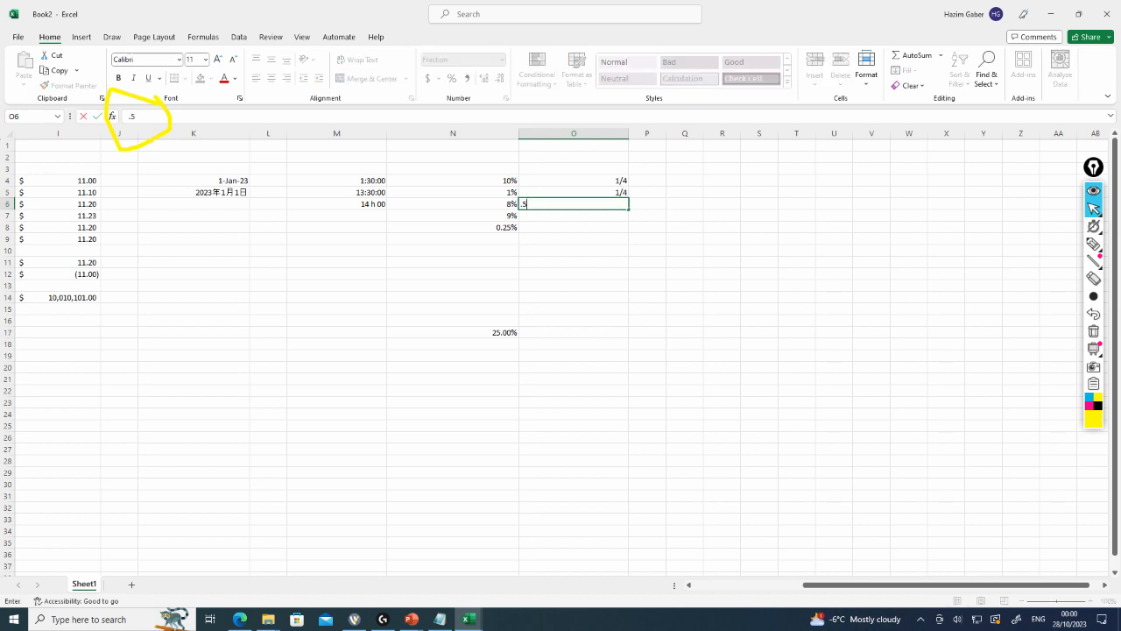
{"action": "key", "text": "Return"}
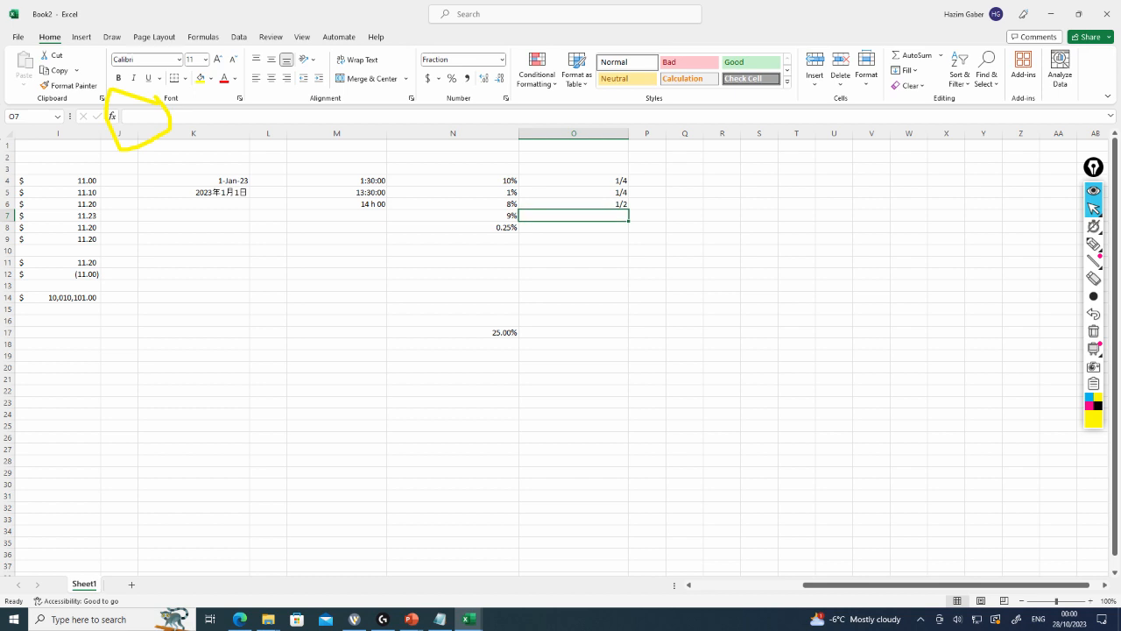
{"action": "type", "text": ".333"}
{"action": "key", "text": "Return"}
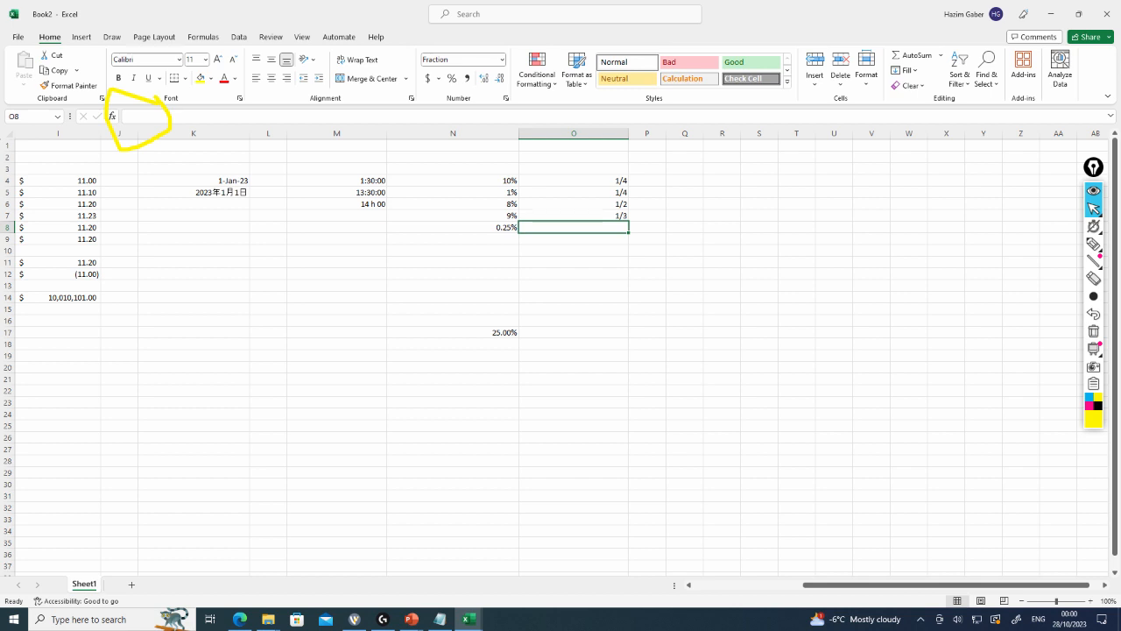
Enter 0.125 in O8 and 1/16 in O9, then reselect O9 to check its value
{"action": "type", "text": ".125"}
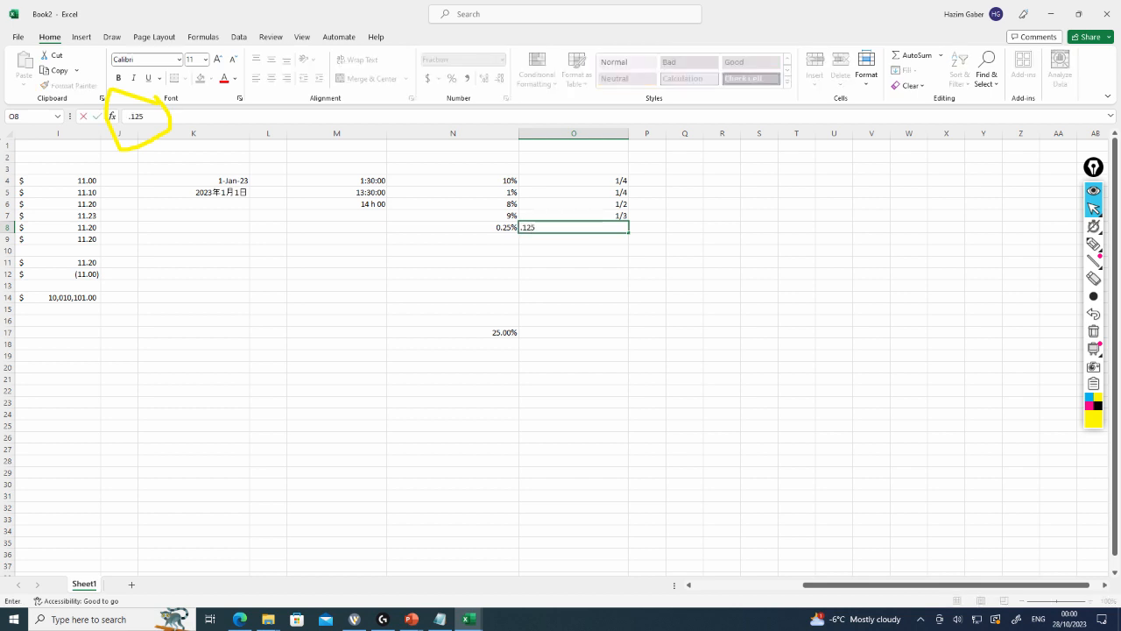
{"action": "key", "text": "Return"}
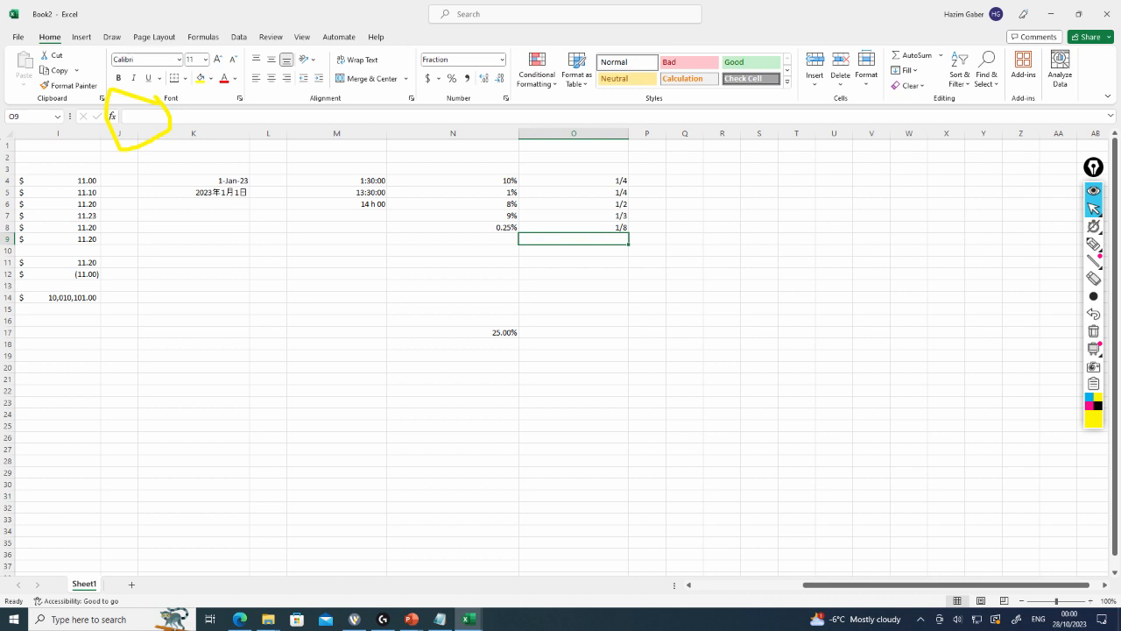
{"action": "type", "text": "1/16"}
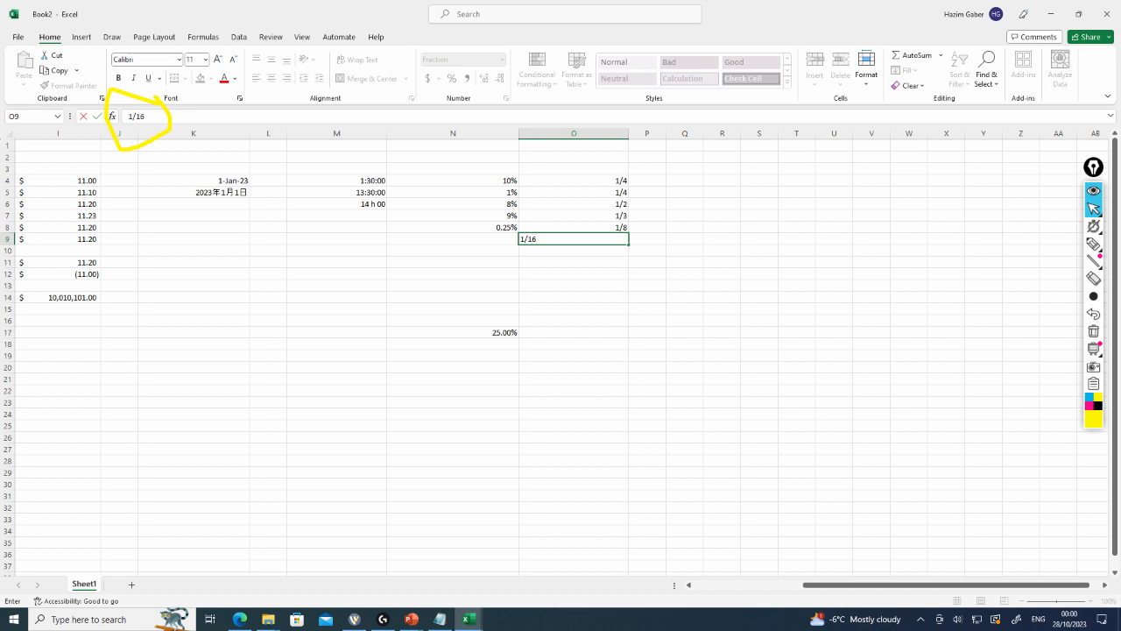
{"action": "key", "text": "Return"}
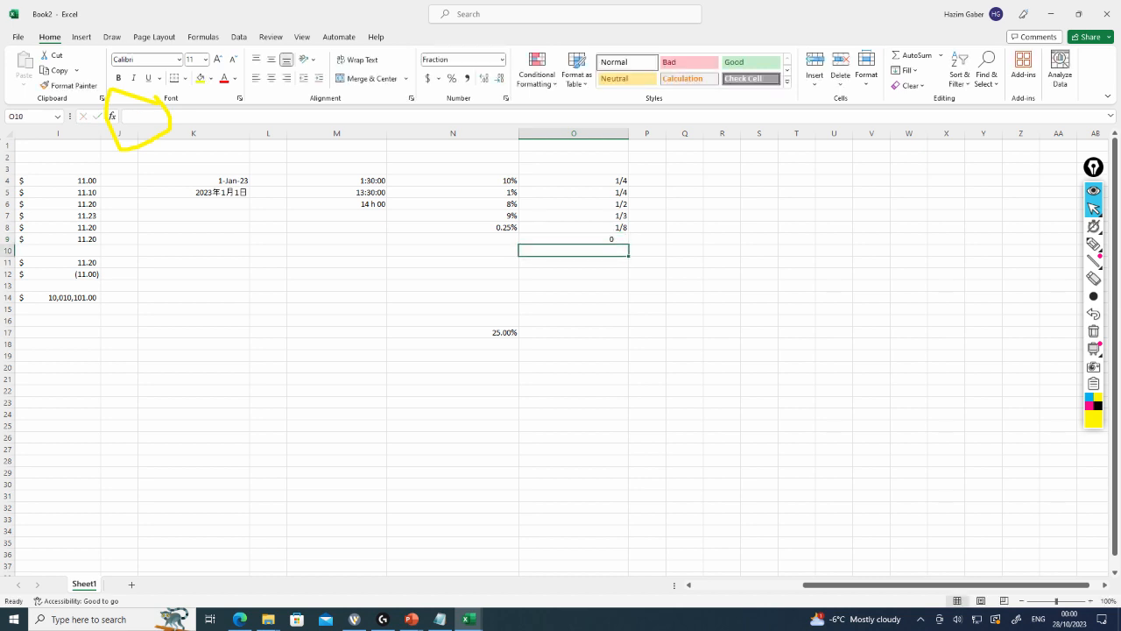
{"action": "key", "text": "Up"}
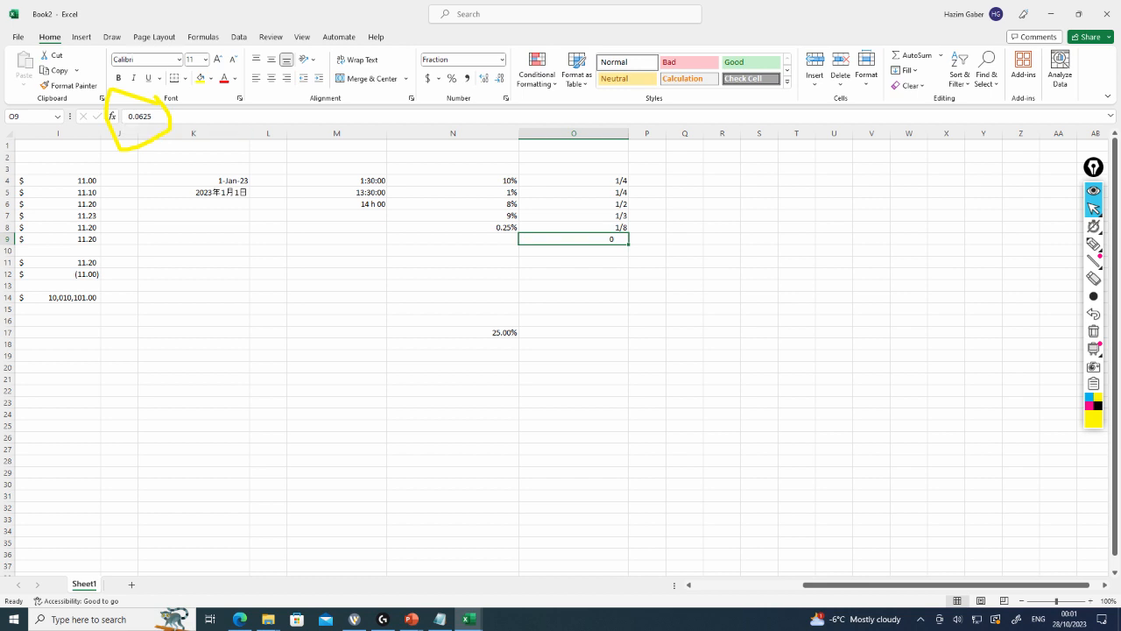
Enter 1/16 in unformatted cell P9
{"action": "left_click", "coordinate": [647, 180]}
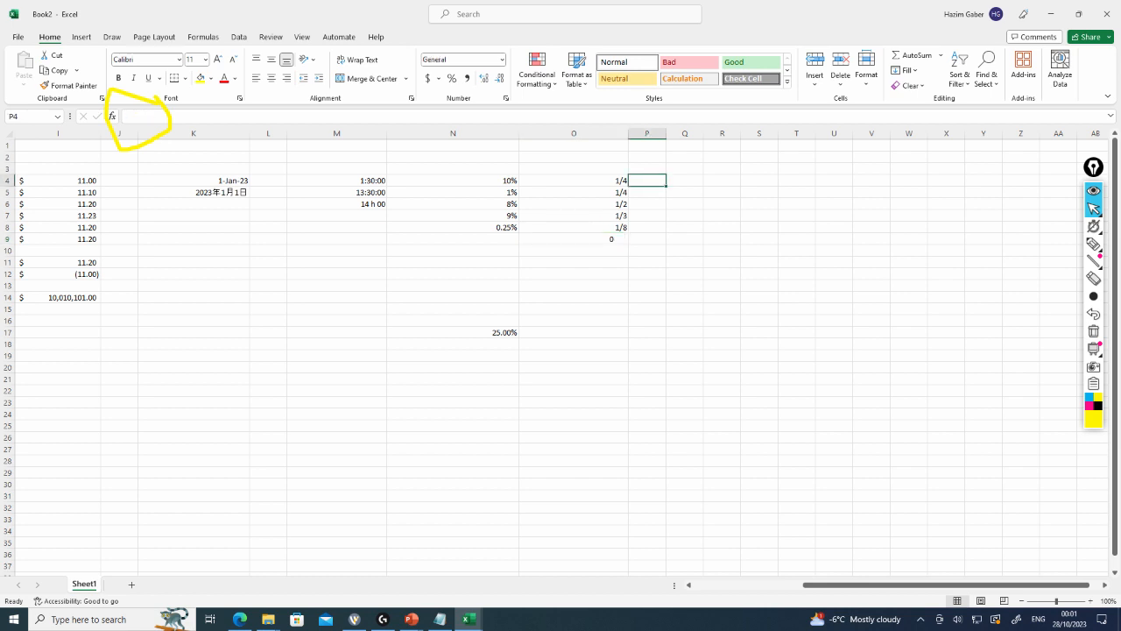
{"action": "left_click", "coordinate": [647, 239]}
{"action": "type", "text": "1/"}
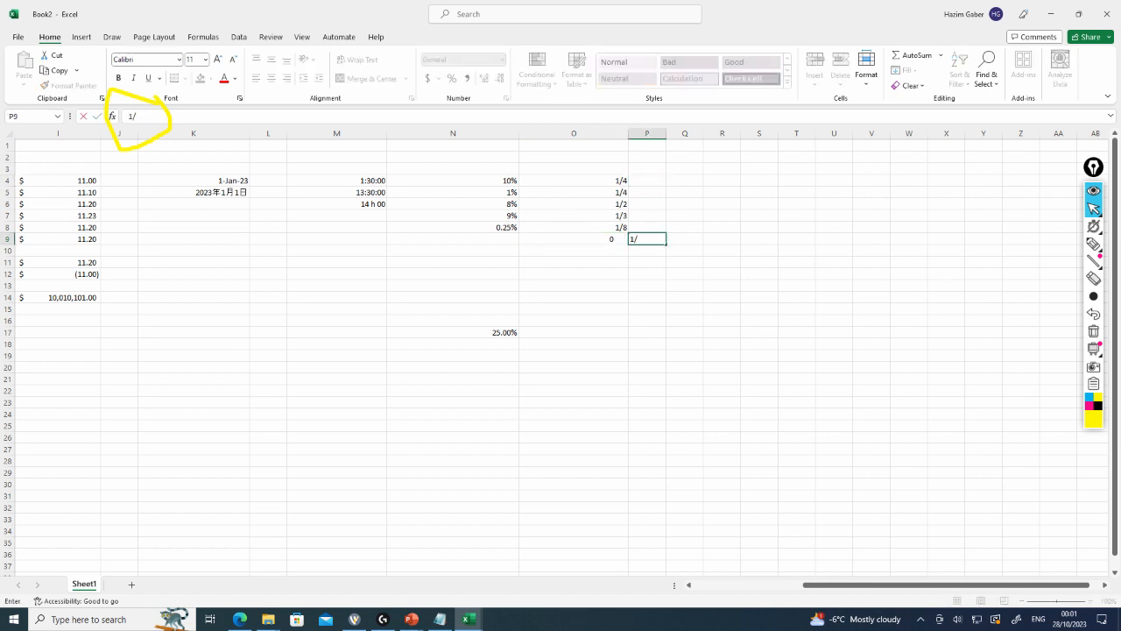
{"action": "type", "text": "16"}
{"action": "key", "text": "ctrl+Return"}
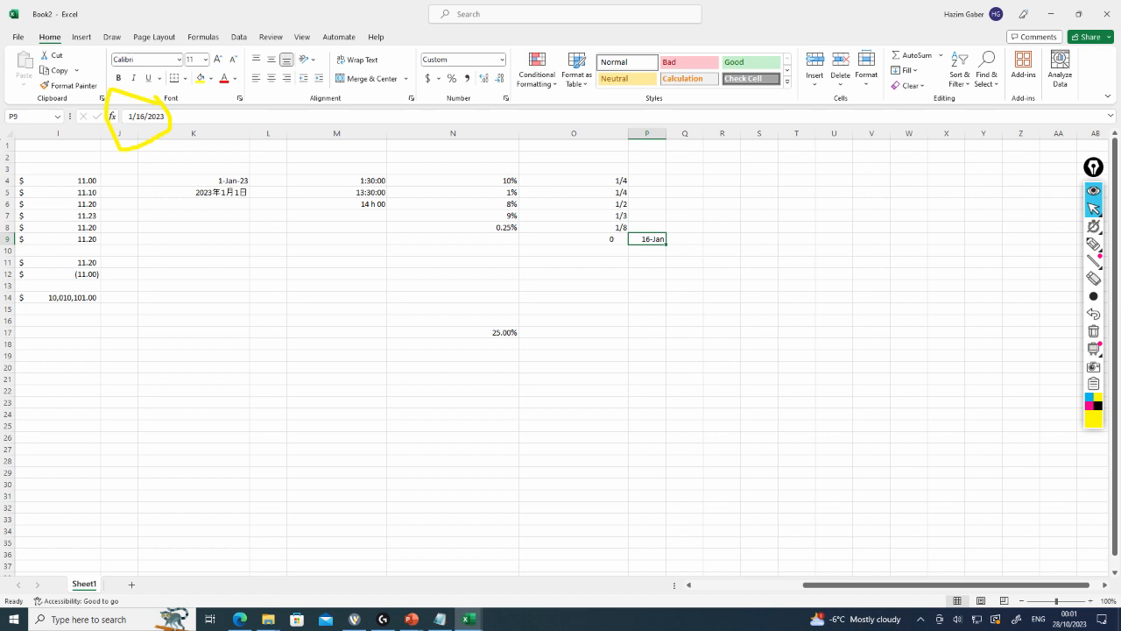
Change cell P9's number format to the Number category
{"action": "right_click", "coordinate": [655, 237]}
{"action": "left_click", "coordinate": [692, 523]}
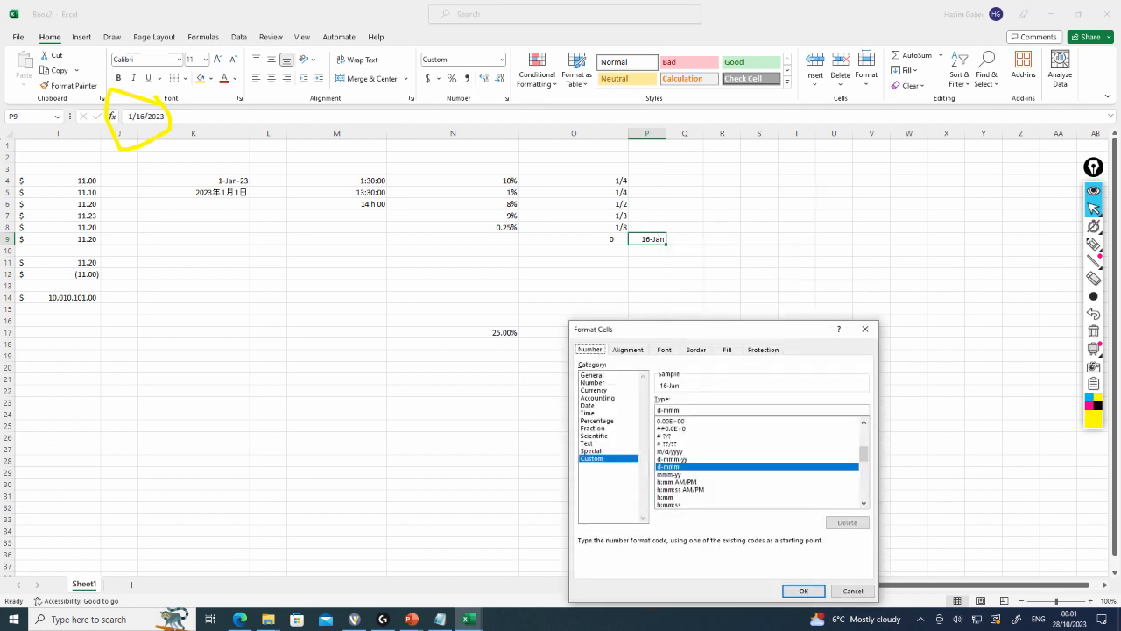
{"action": "left_click", "coordinate": [593, 383]}
{"action": "left_click", "coordinate": [803, 592]}
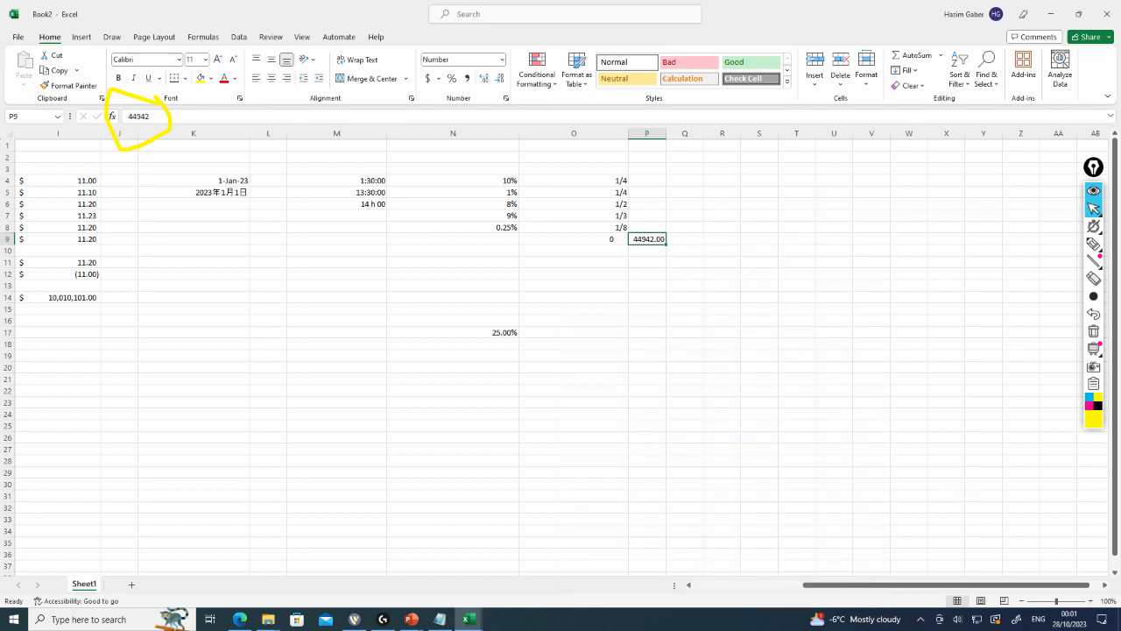
Replace the contents of cell P9 with 0.0625
{"action": "key", "text": "Down"}
{"action": "key", "text": "Up"}
{"action": "key", "text": "F2"}
{"action": "type", "text": "0.06"}
{"action": "key", "text": "Return"}
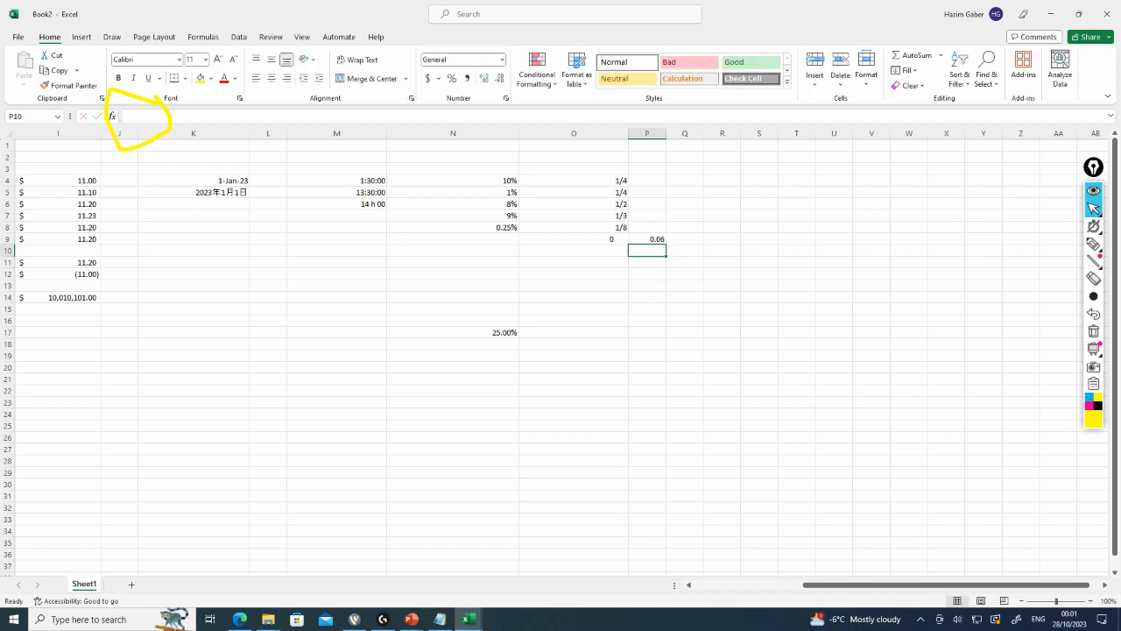
Enter 1/16 in cell O10
{"action": "key", "text": "Up"}
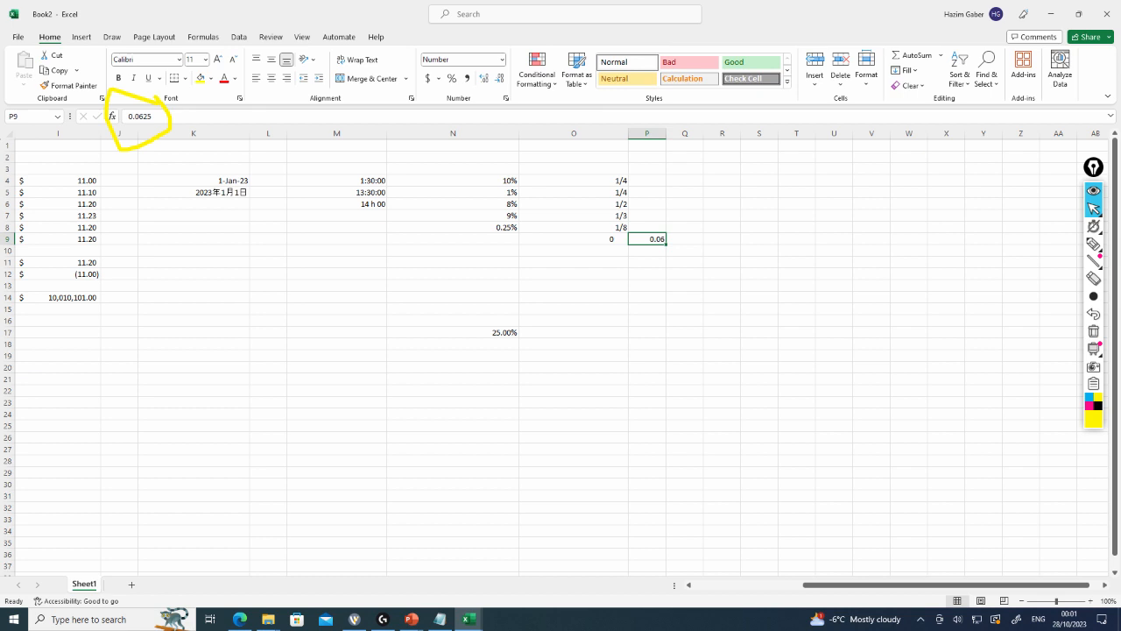
{"action": "key", "text": "Left"}
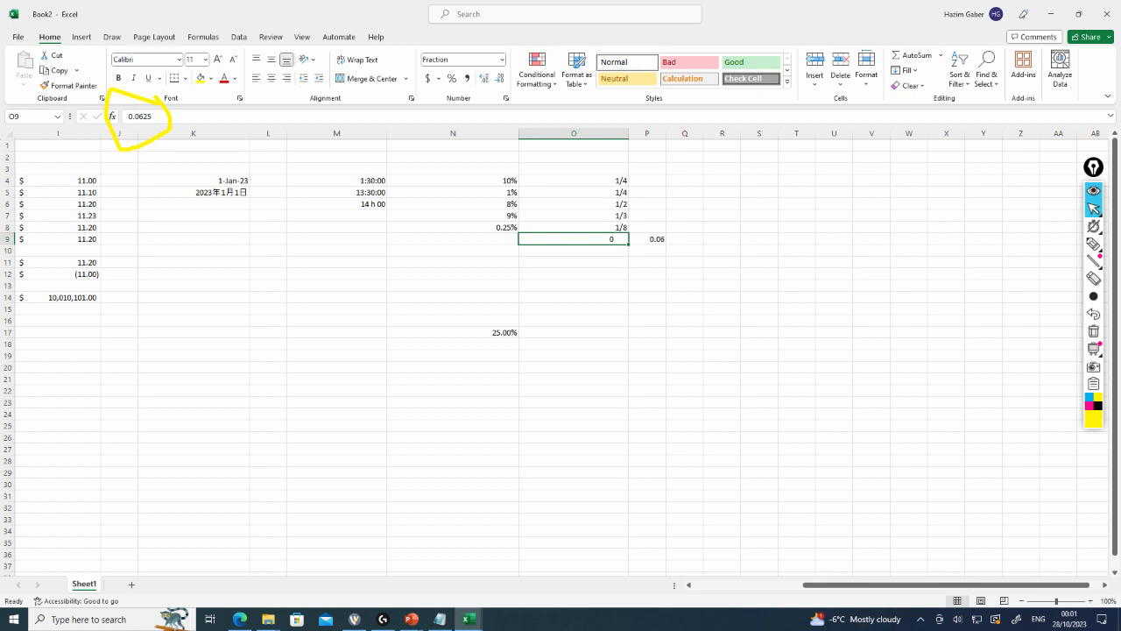
{"action": "key", "text": "Down"}
{"action": "type", "text": "1/16"}
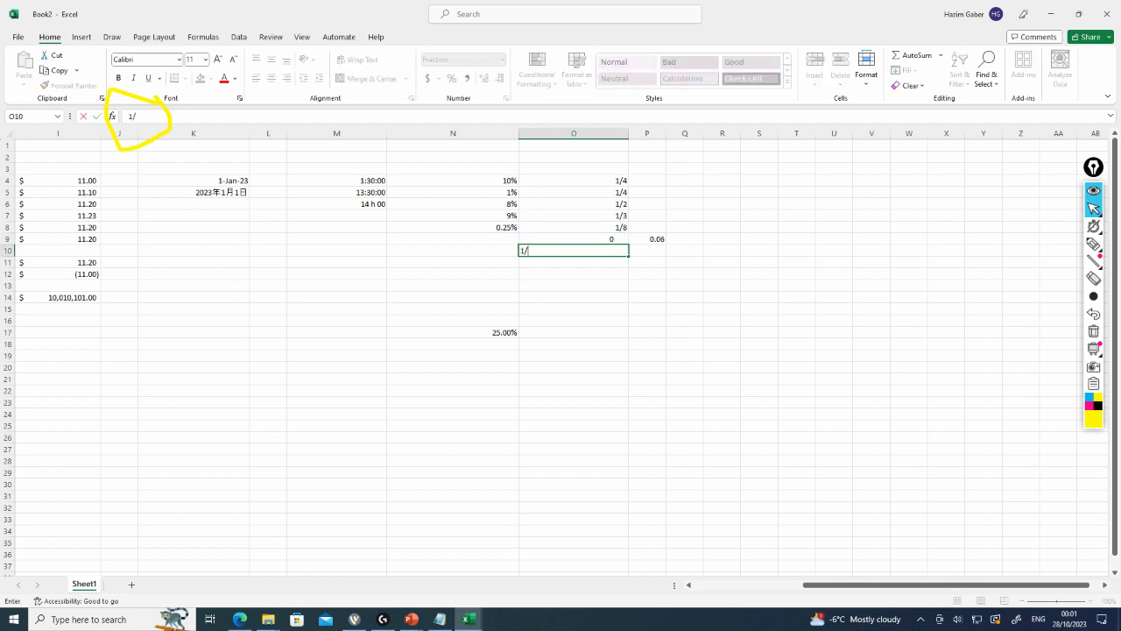
{"action": "key", "text": "Return"}
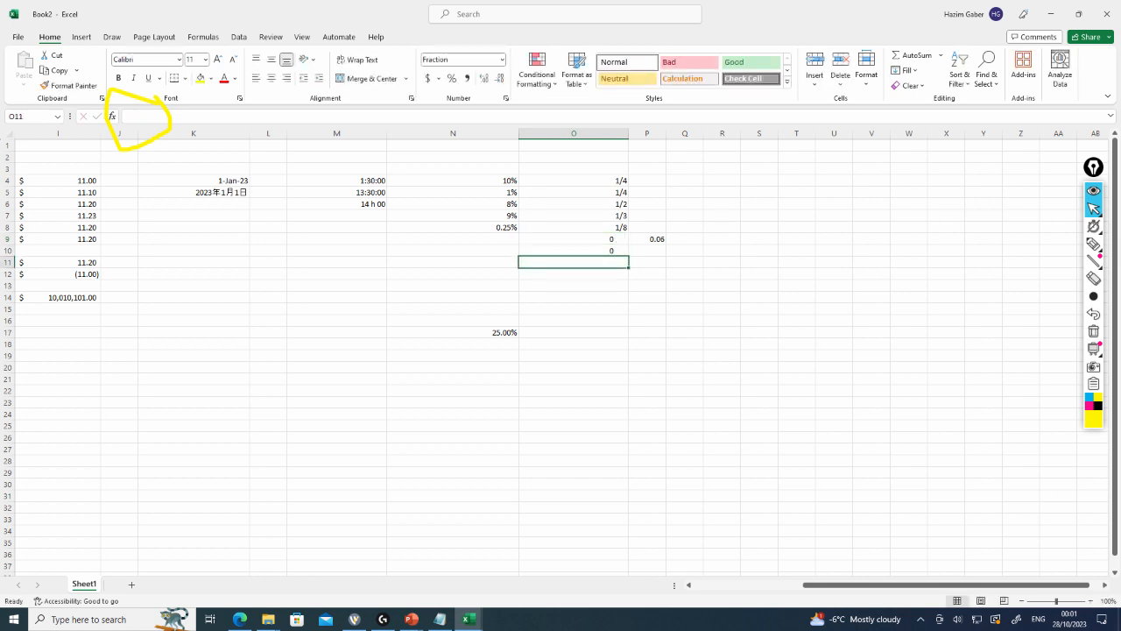
Change the fraction type of cells O4:O10 to Up to three digits (312/943)
{"action": "left_click_drag", "start_coordinate": [573, 180], "coordinate": [573, 251]}
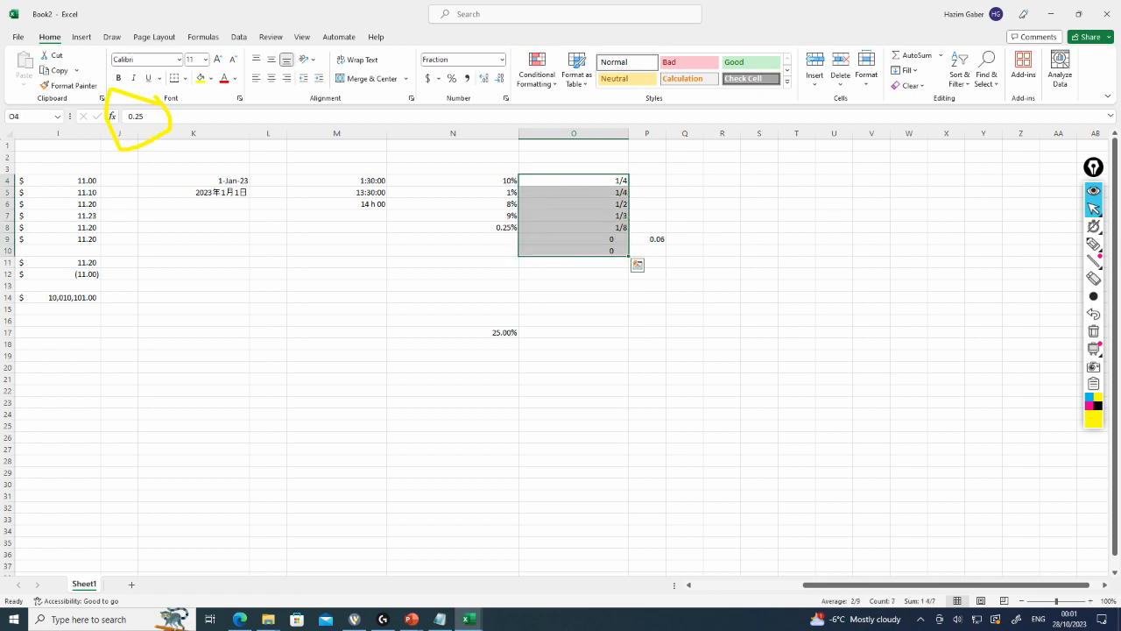
{"action": "right_click", "coordinate": [614, 239]}
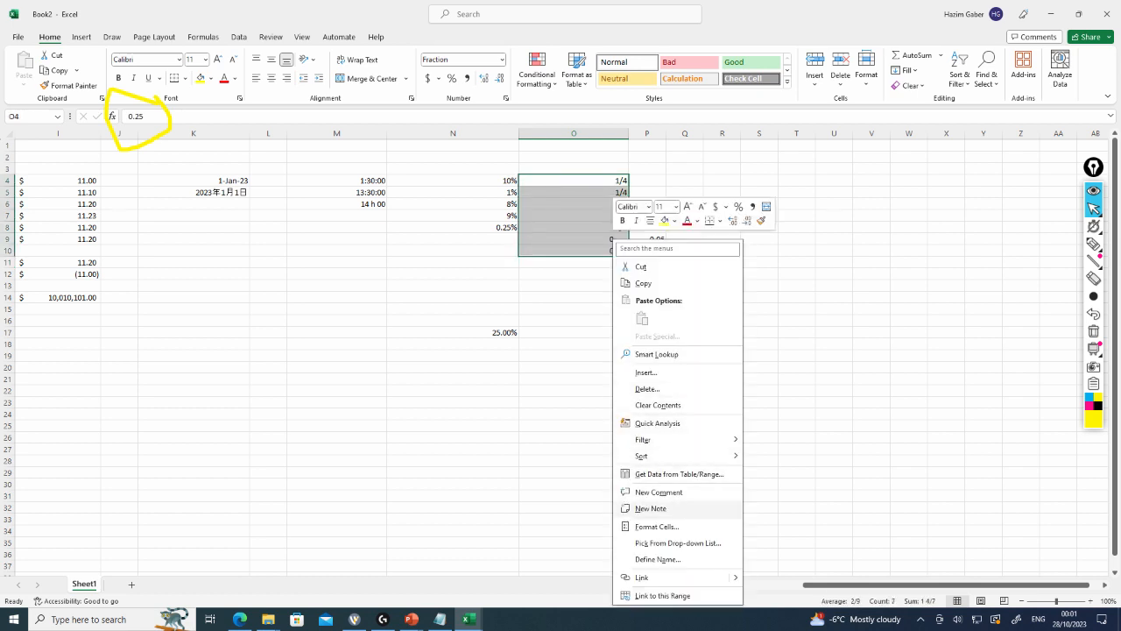
{"action": "left_click", "coordinate": [656, 526]}
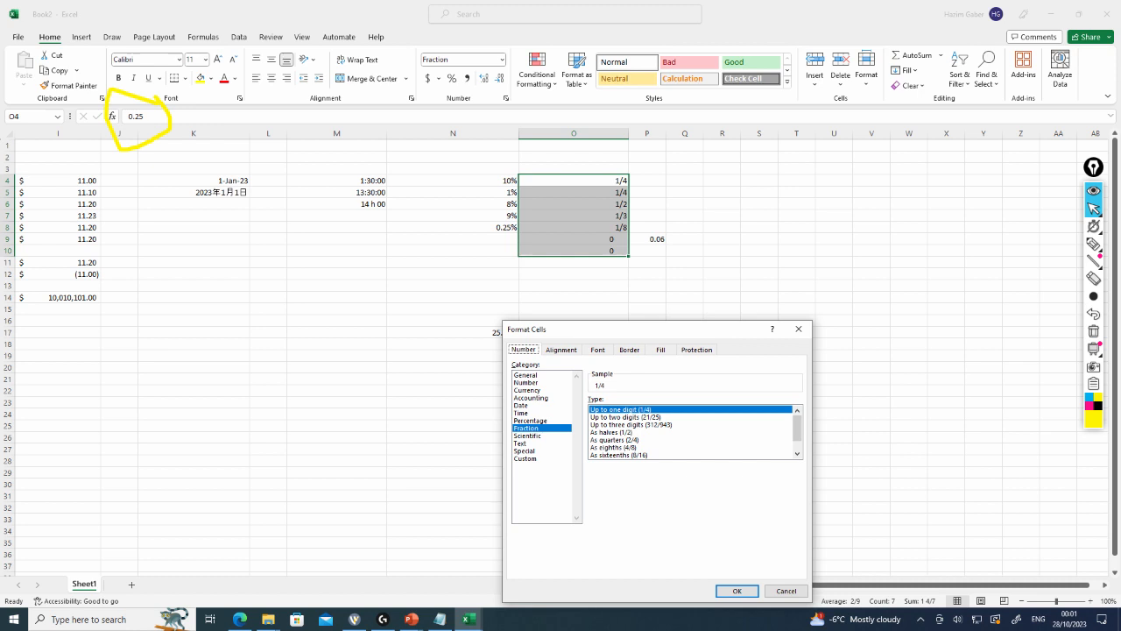
{"action": "scroll", "coordinate": [690, 430], "scroll_direction": "down", "scroll_amount": 1}
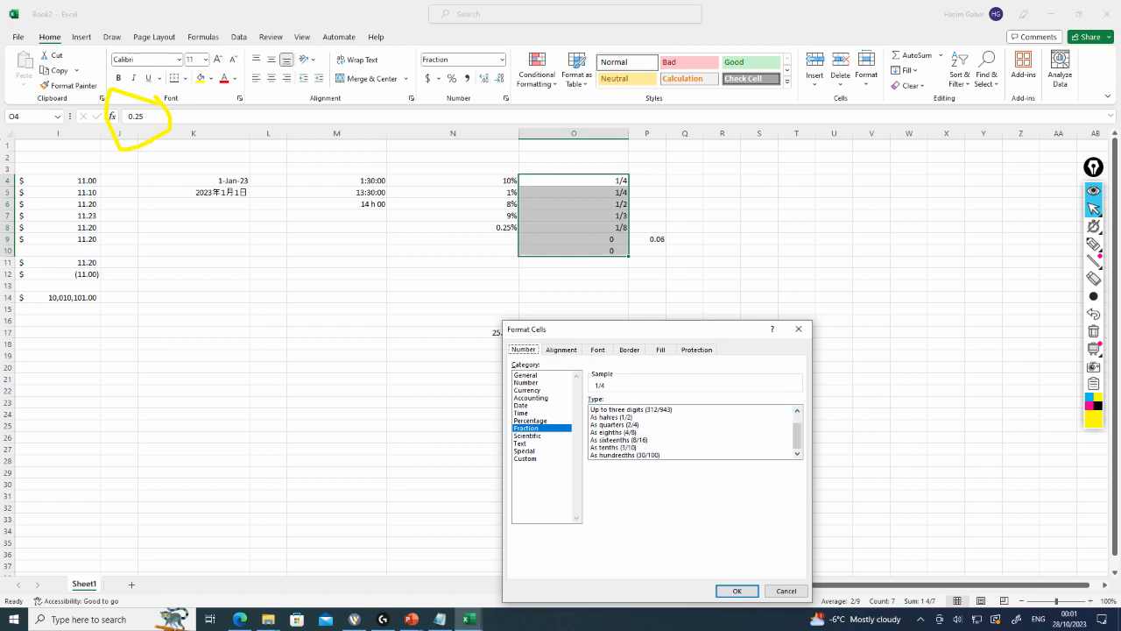
{"action": "scroll", "coordinate": [690, 430], "scroll_direction": "up", "scroll_amount": 1}
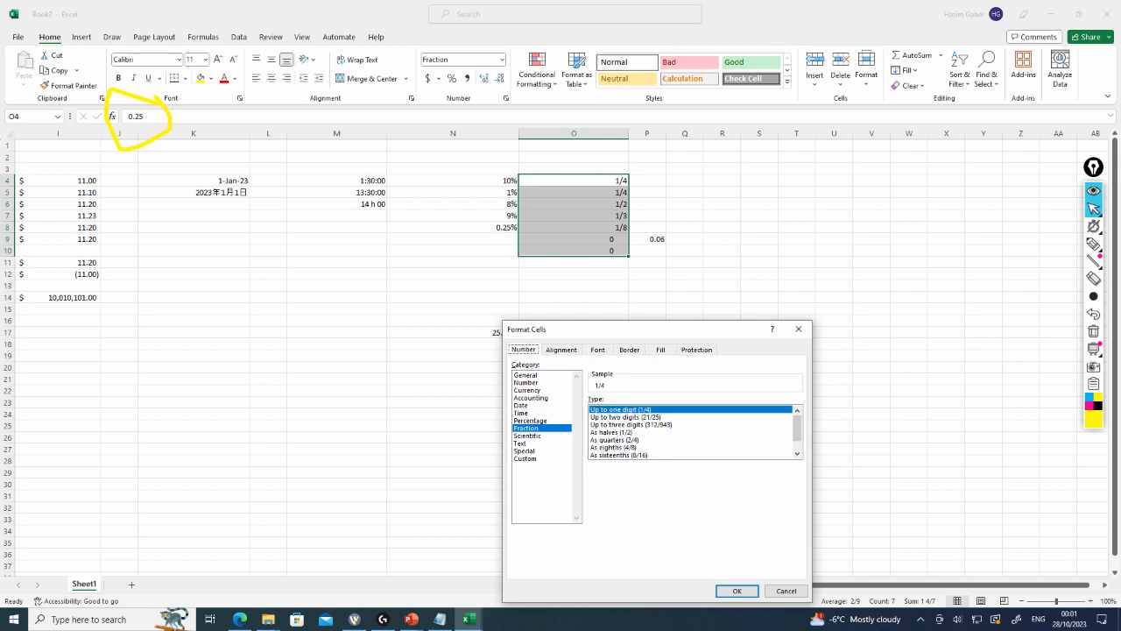
{"action": "left_click", "coordinate": [631, 424]}
{"action": "left_click", "coordinate": [737, 591]}
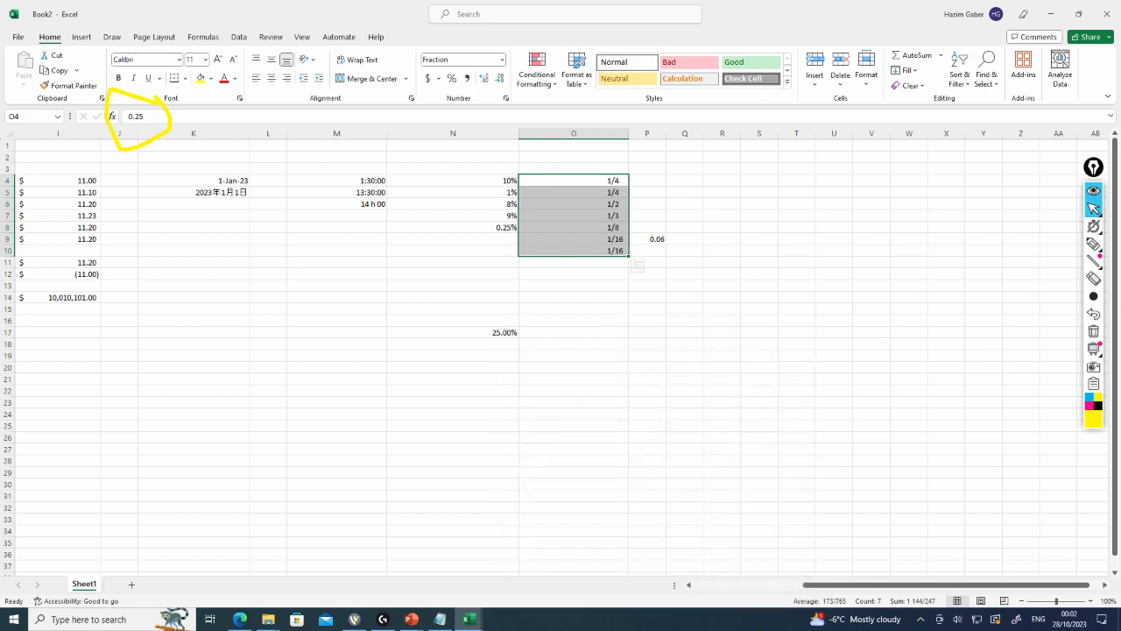
Apply the Up to three digits fraction type to the range O4:O17
{"action": "left_click_drag", "start_coordinate": [573, 263], "coordinate": [573, 275]}
{"action": "left_click", "coordinate": [574, 274]}
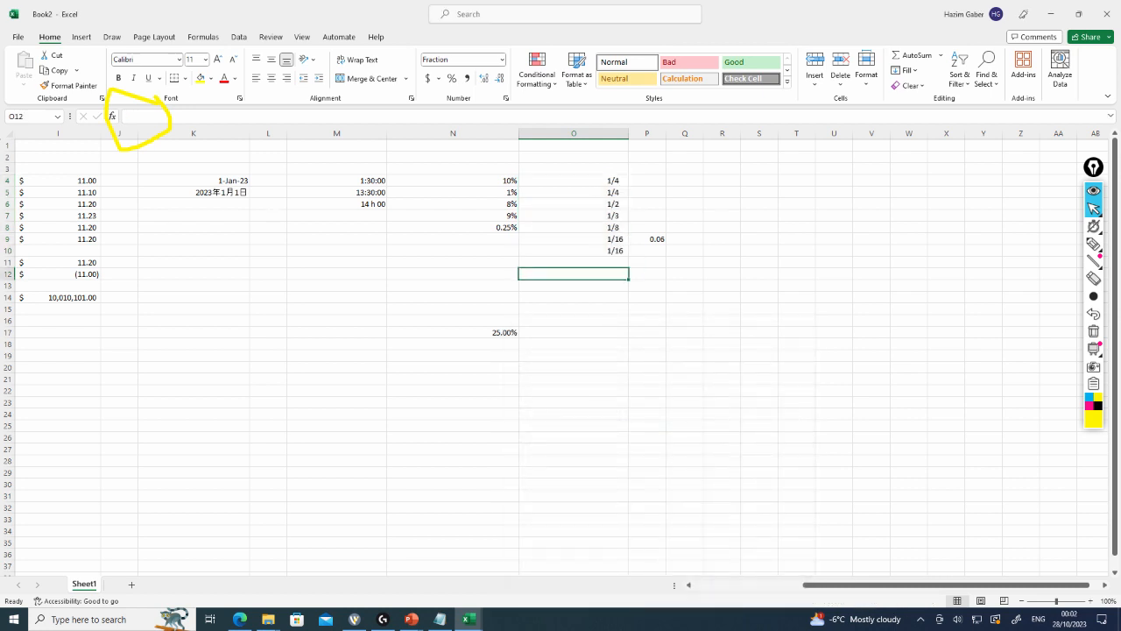
{"action": "left_click", "coordinate": [574, 262]}
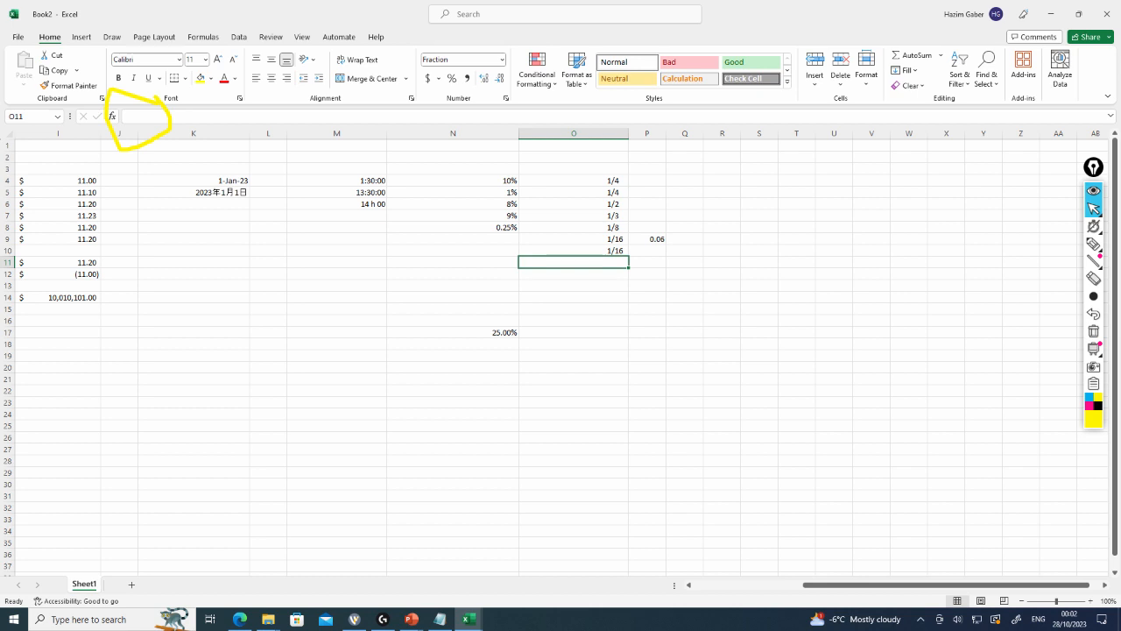
{"action": "left_click_drag", "start_coordinate": [574, 180], "coordinate": [574, 333]}
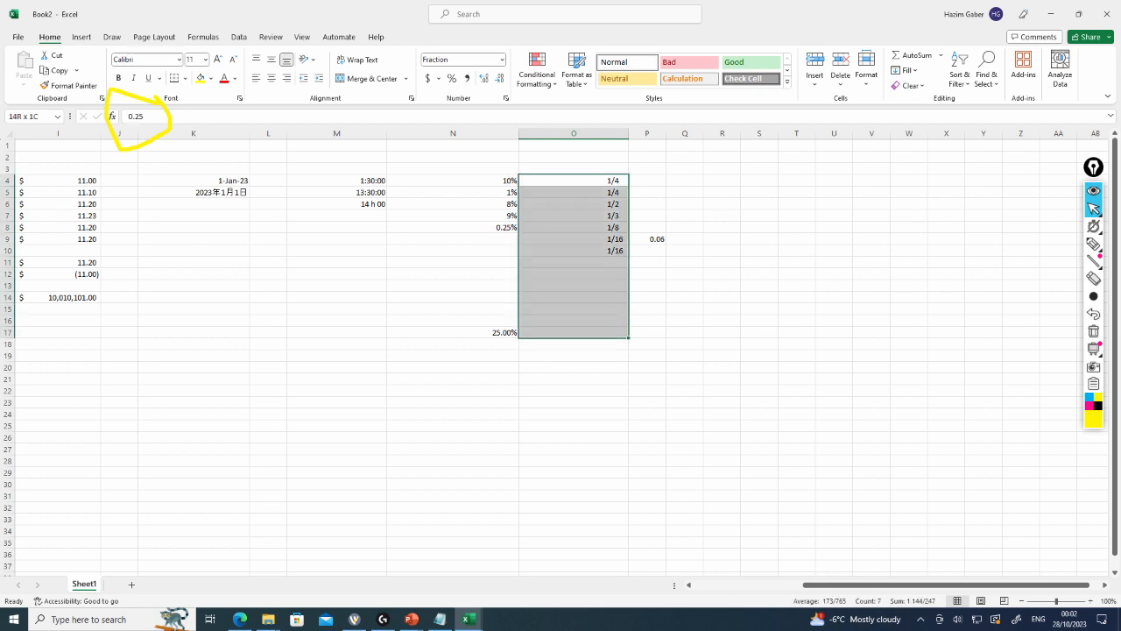
{"action": "right_click", "coordinate": [596, 238]}
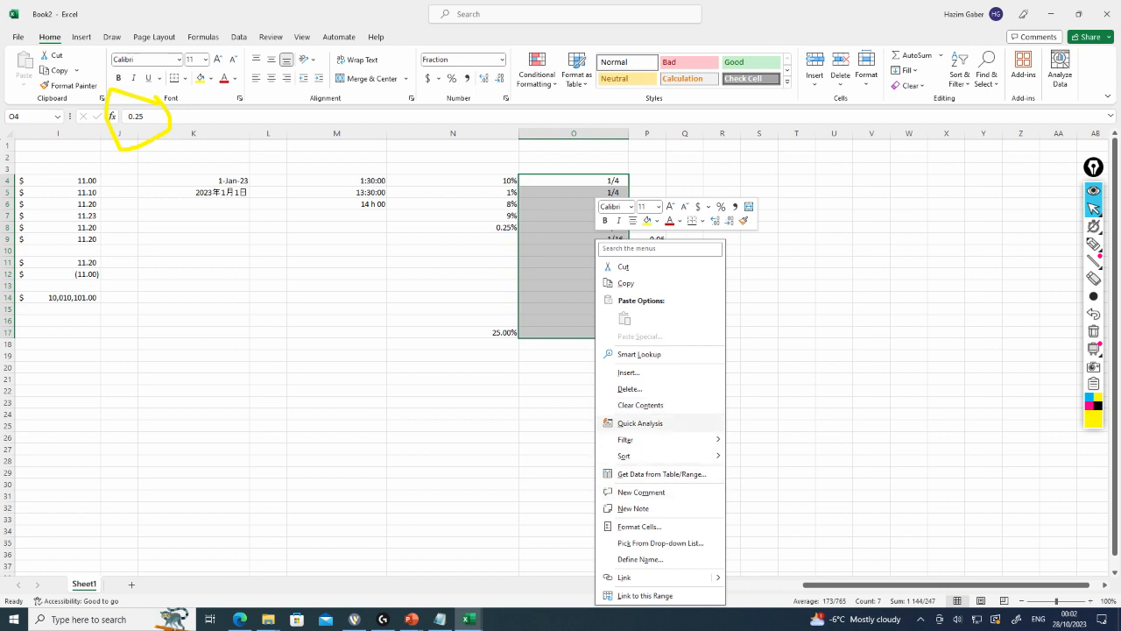
{"action": "left_click", "coordinate": [639, 527]}
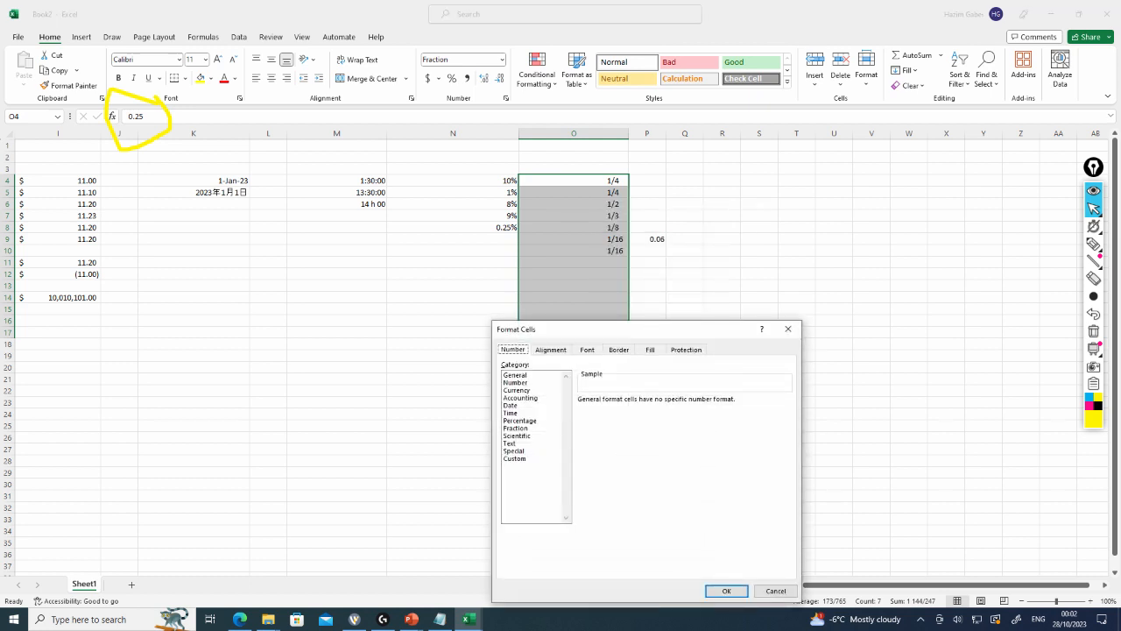
{"action": "left_click_drag", "start_coordinate": [613, 328], "coordinate": [291, 221]}
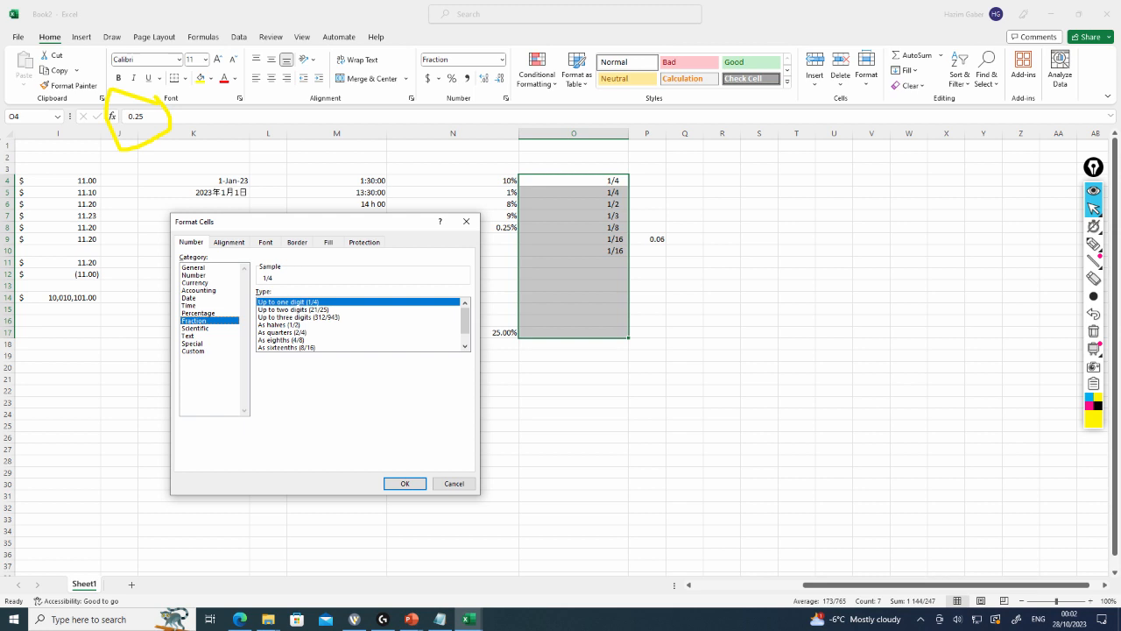
{"action": "double_click", "coordinate": [298, 317]}
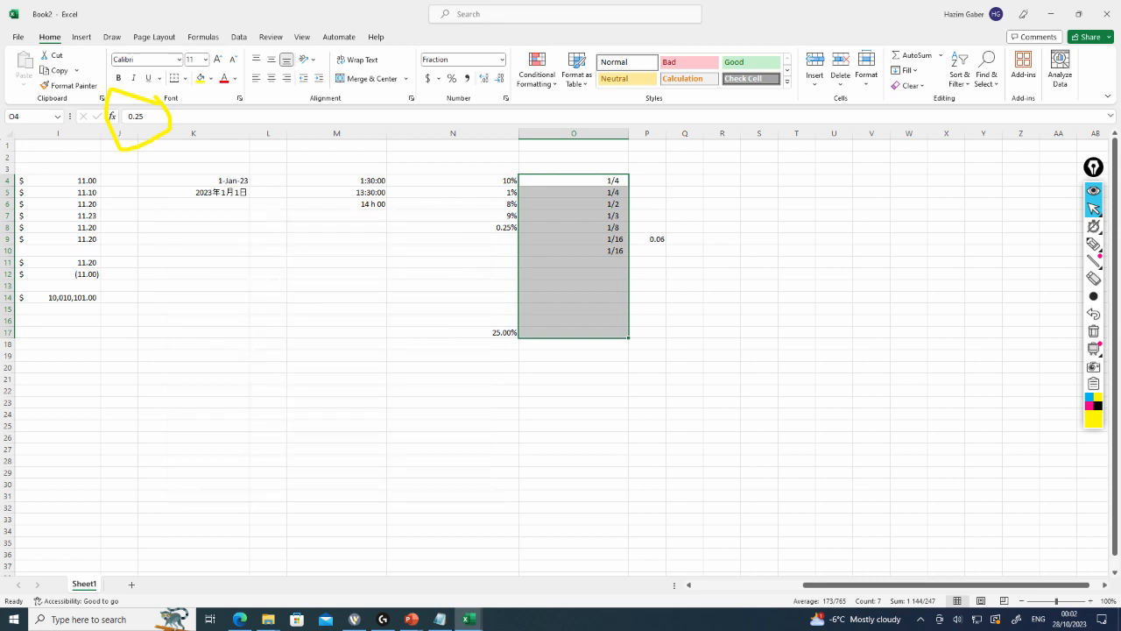
Enter 999/1000 in cell O11
{"action": "left_click", "coordinate": [574, 251]}
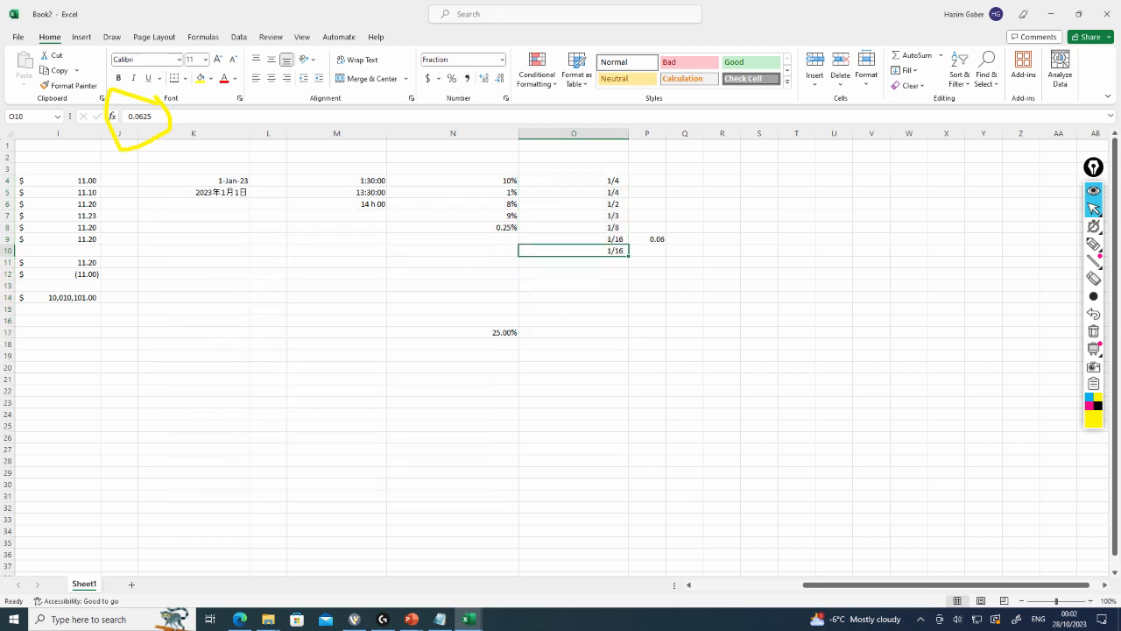
{"action": "left_click", "coordinate": [574, 261]}
{"action": "type", "text": "999"}
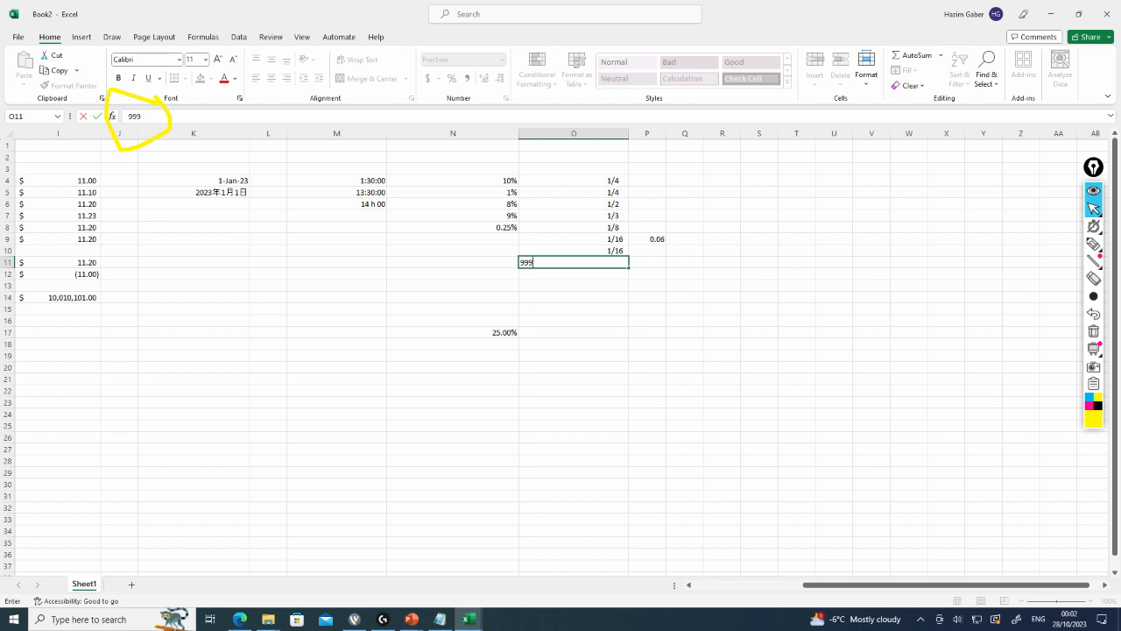
{"action": "type", "text": "/1000"}
{"action": "key", "text": "Return"}
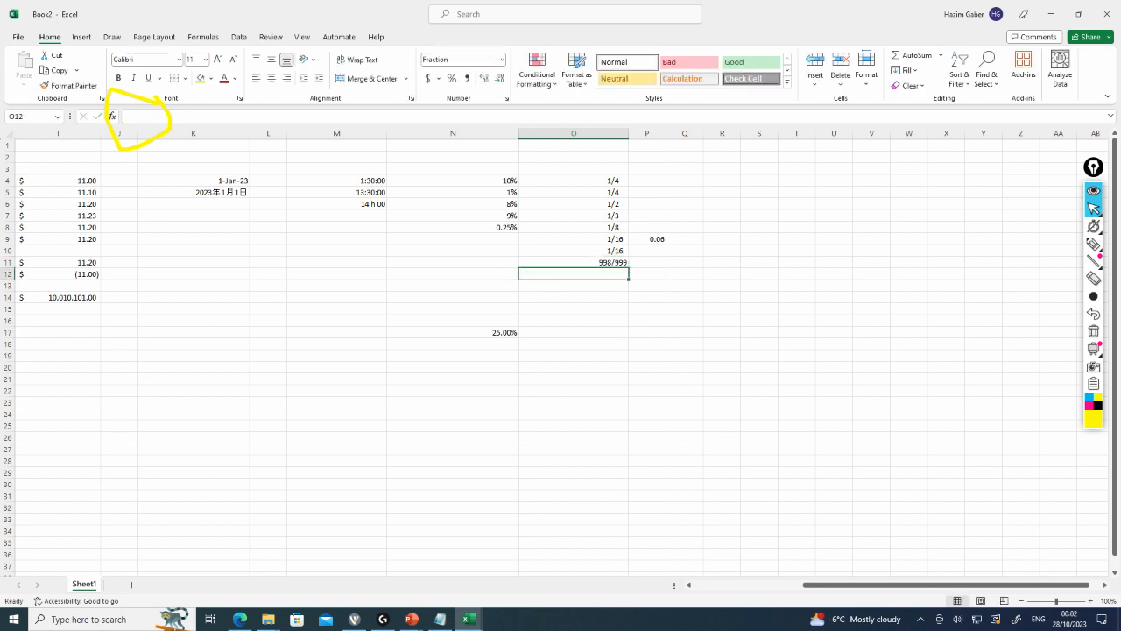
Replace the contents of cell O11 with 0.002
{"action": "left_click", "coordinate": [573, 261]}
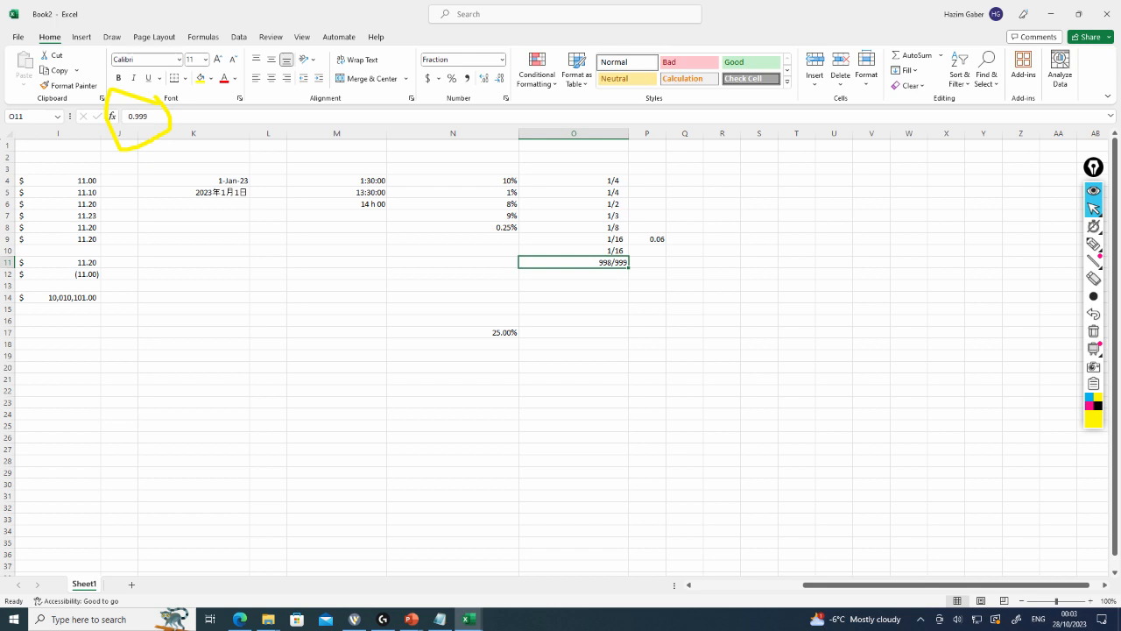
{"action": "type", "text": "0.002"}
{"action": "key", "text": "Return"}
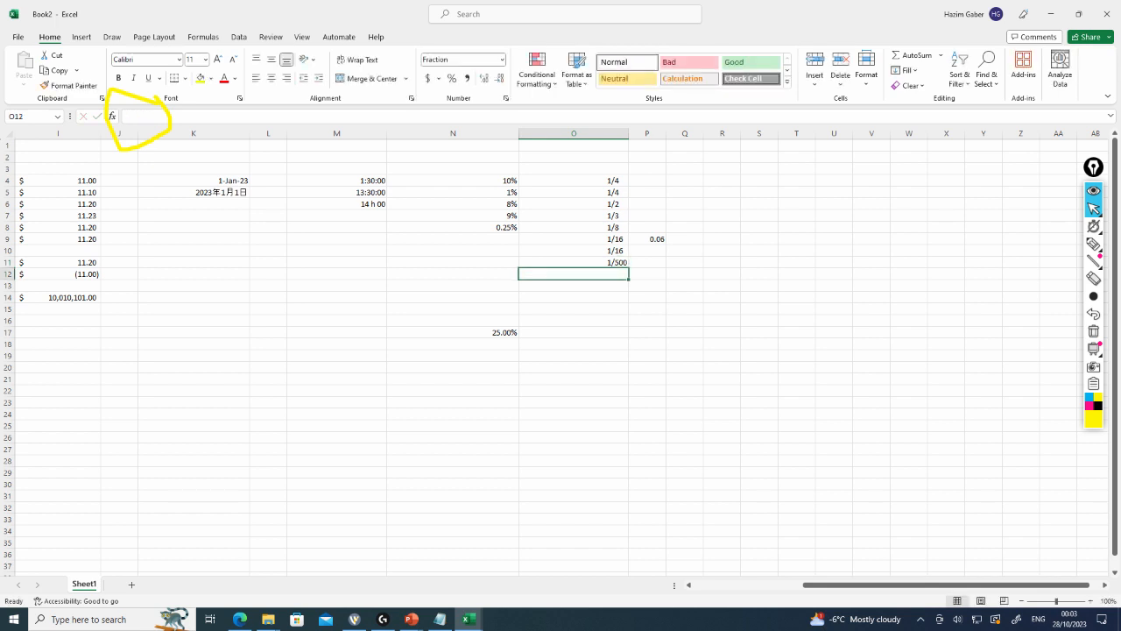
Enter 250/500 in cell O12, keeping it selected
{"action": "type", "text": "2"}
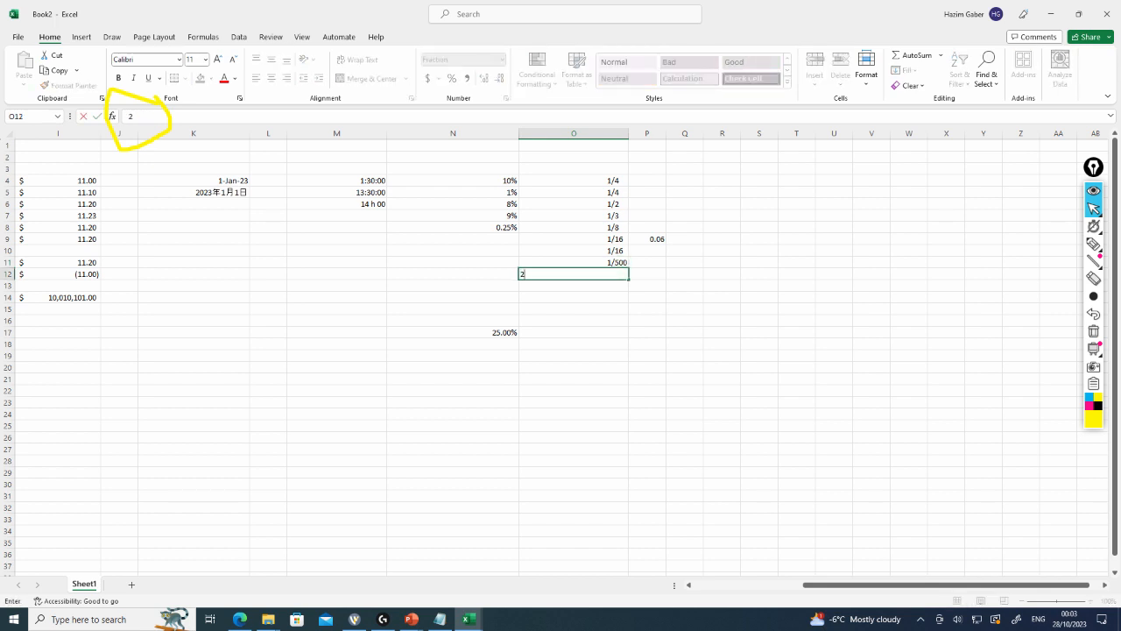
{"action": "type", "text": "50/500"}
{"action": "key", "text": "ctrl+Return"}
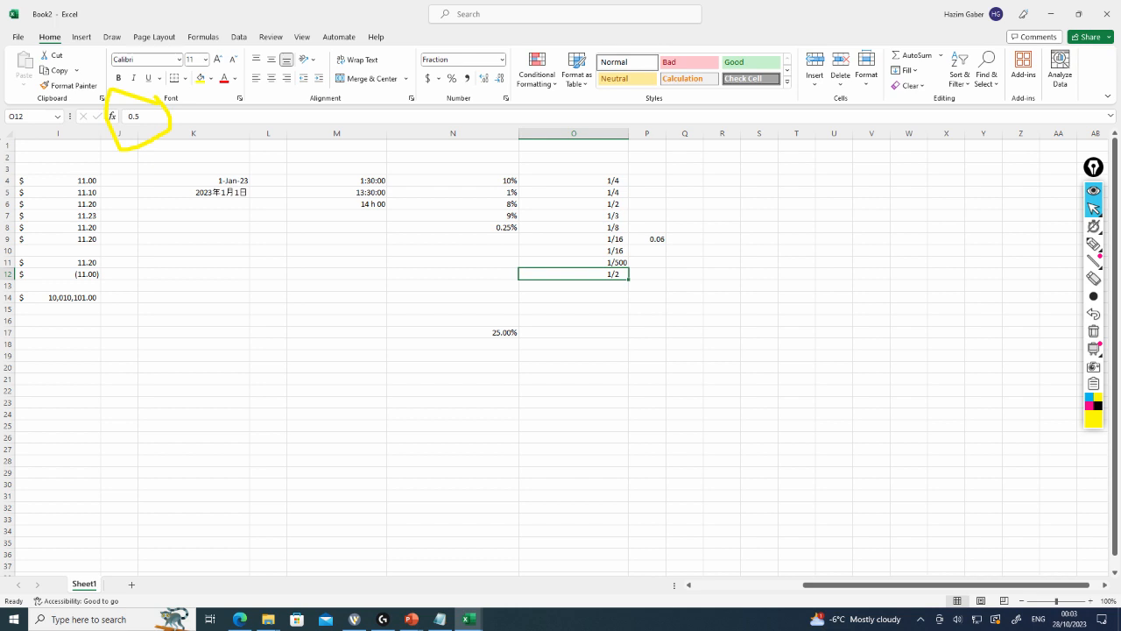
{"action": "left_click", "coordinate": [574, 286]}
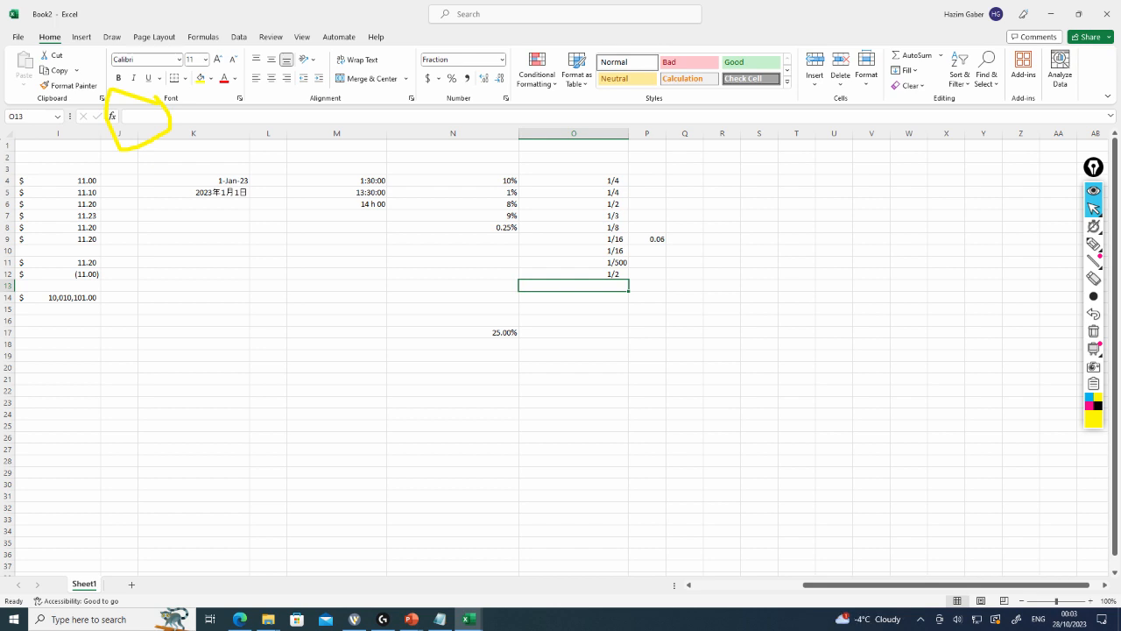
{"action": "type", "text": "48952"}
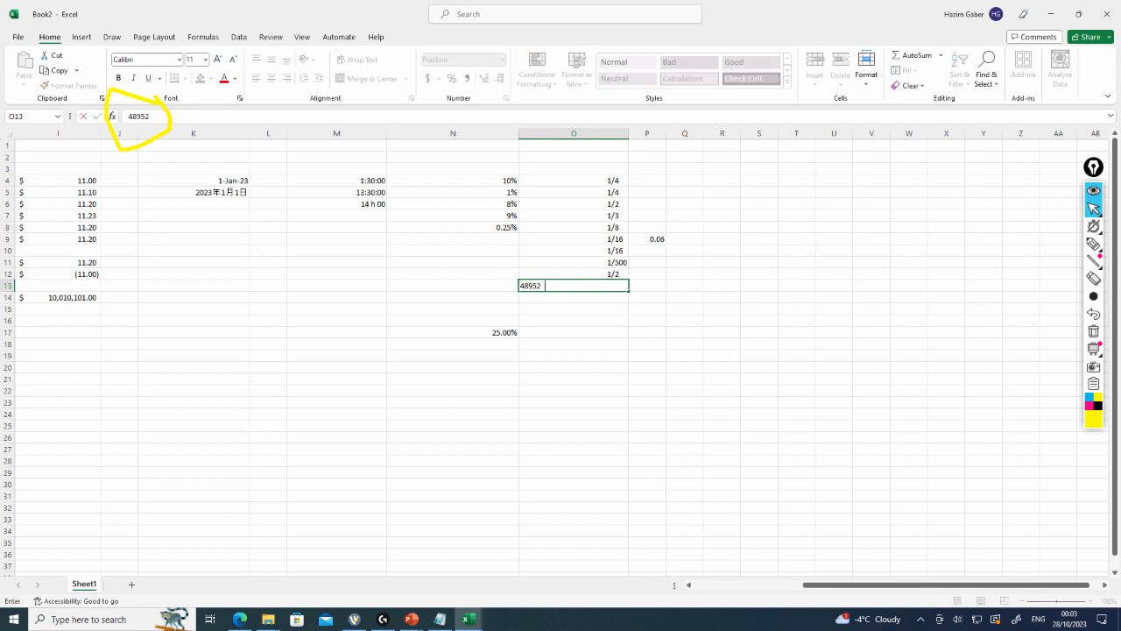
{"action": "type", "text": "34834/234823498238"}
{"action": "key", "text": "Return"}
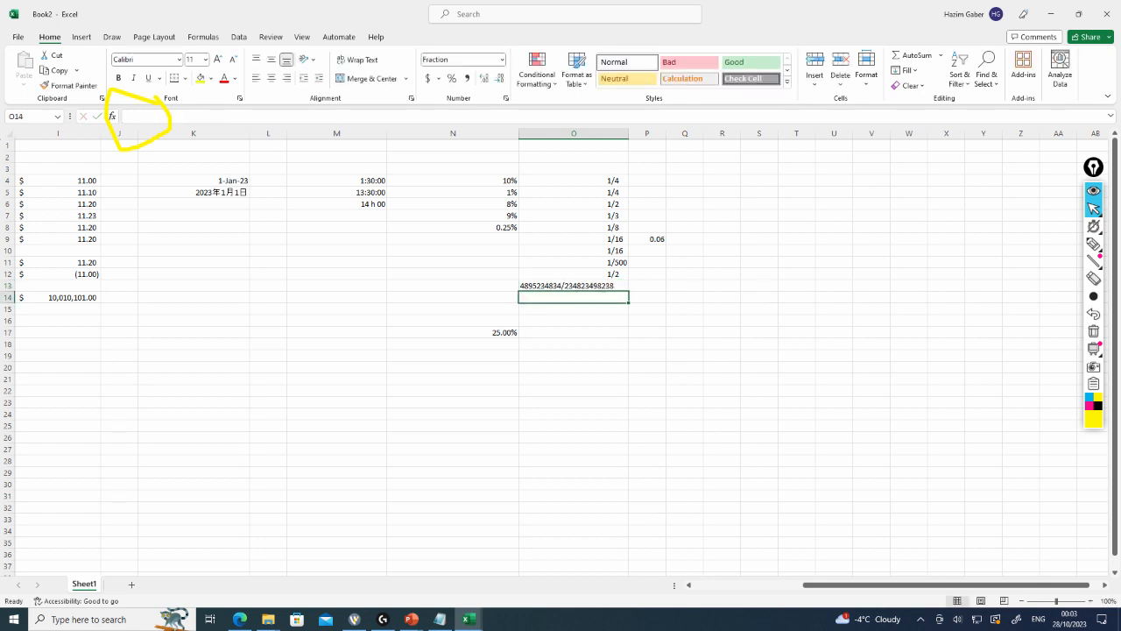
Replace the contents of cell O13 with 1001/2000
{"action": "key", "text": "Up"}
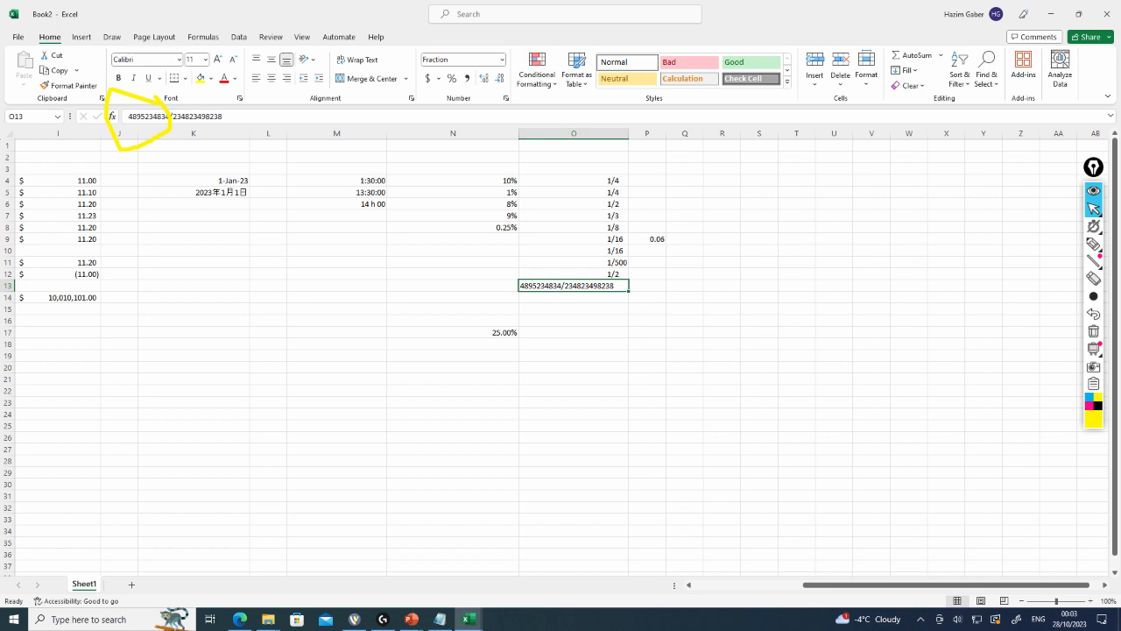
{"action": "type", "text": "10000/1998"}
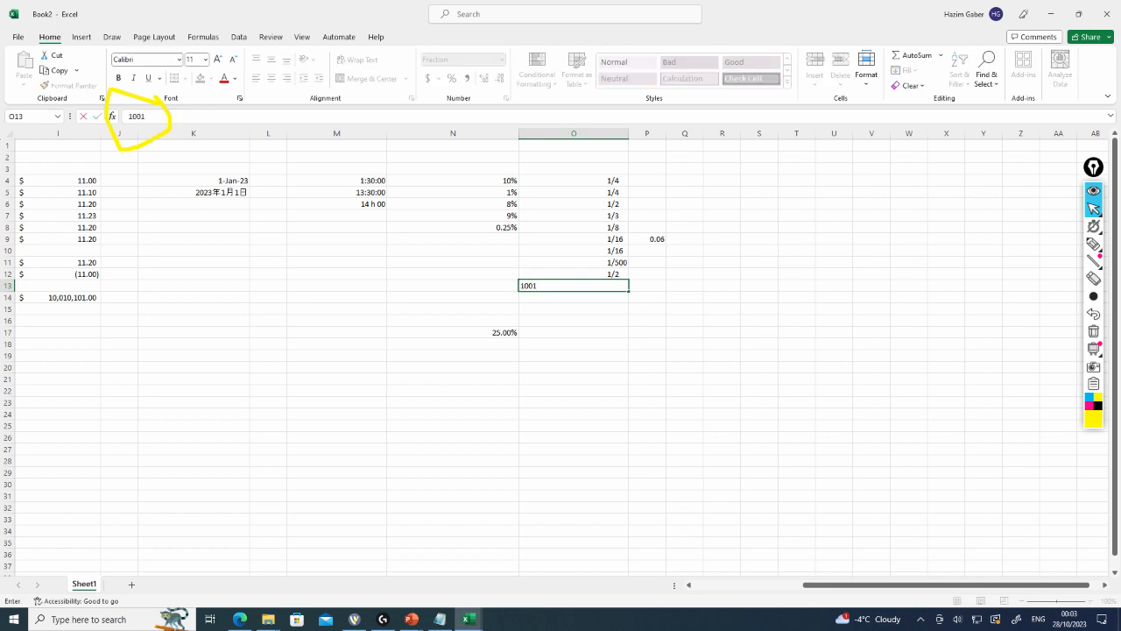
{"action": "key", "text": "Return"}
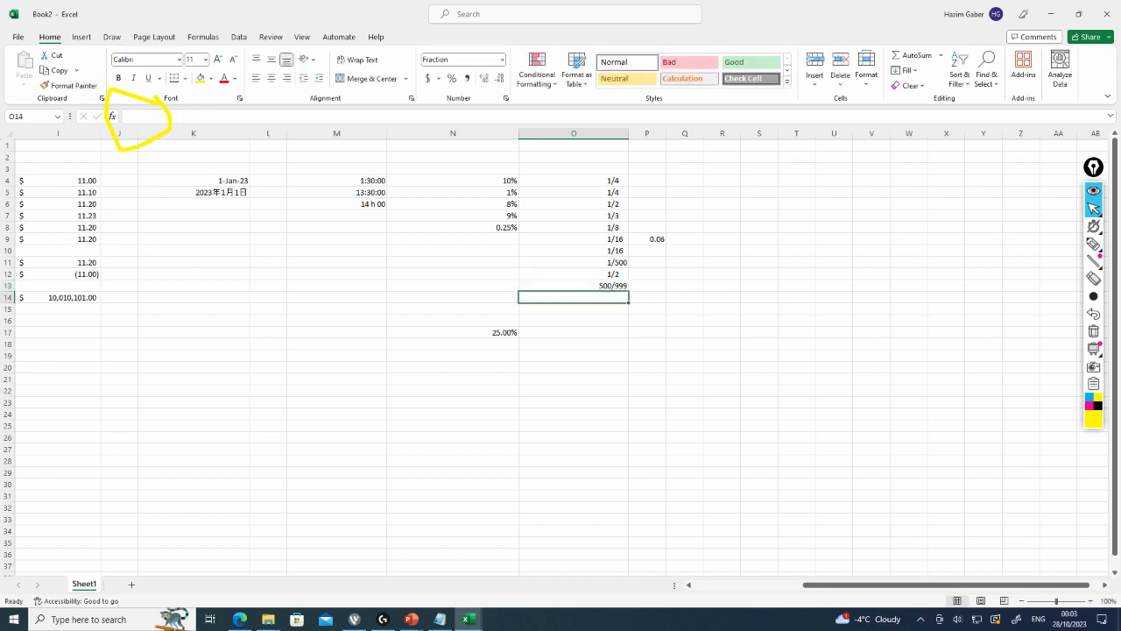
Switch to the Calculator app and compute 1001 ÷ 2000
{"action": "key", "text": "Up"}
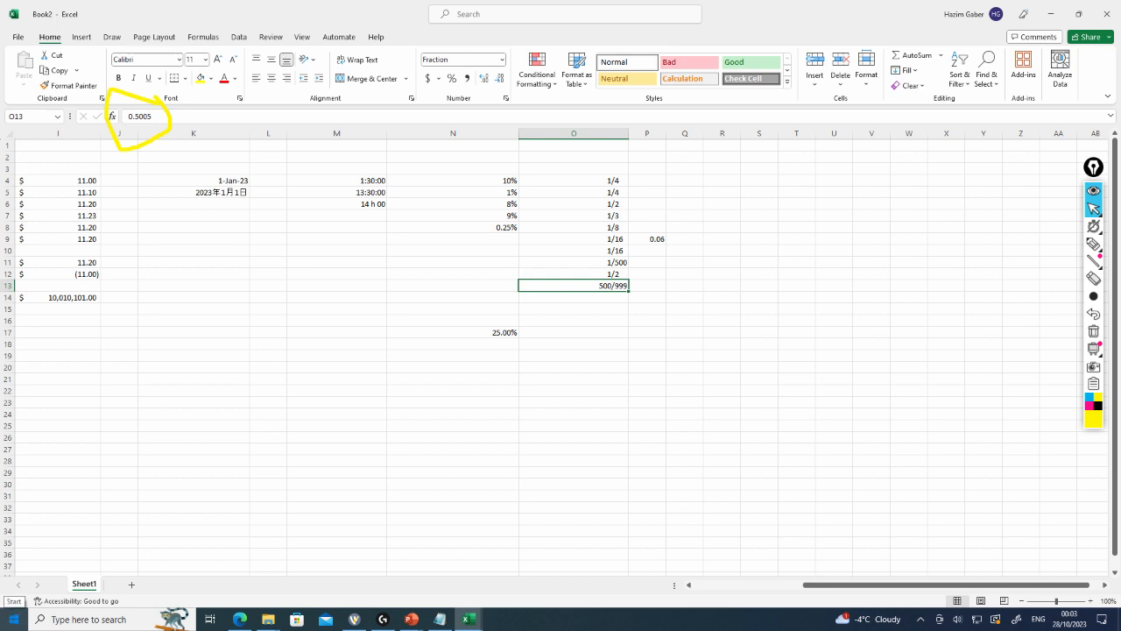
{"action": "key", "text": "super"}
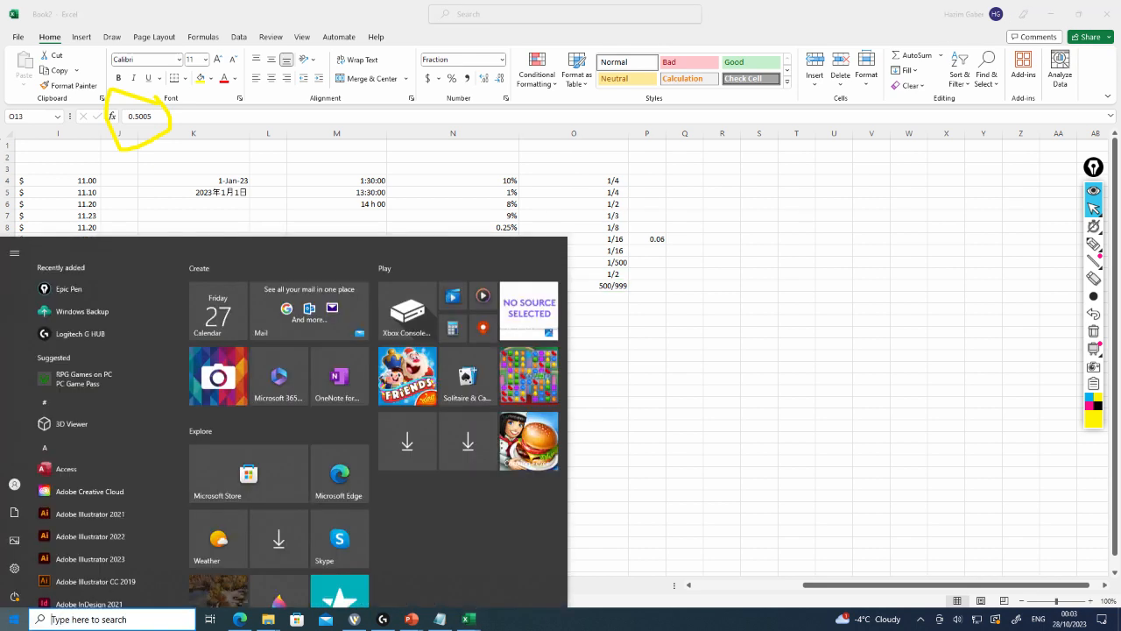
{"action": "type", "text": "ca"}
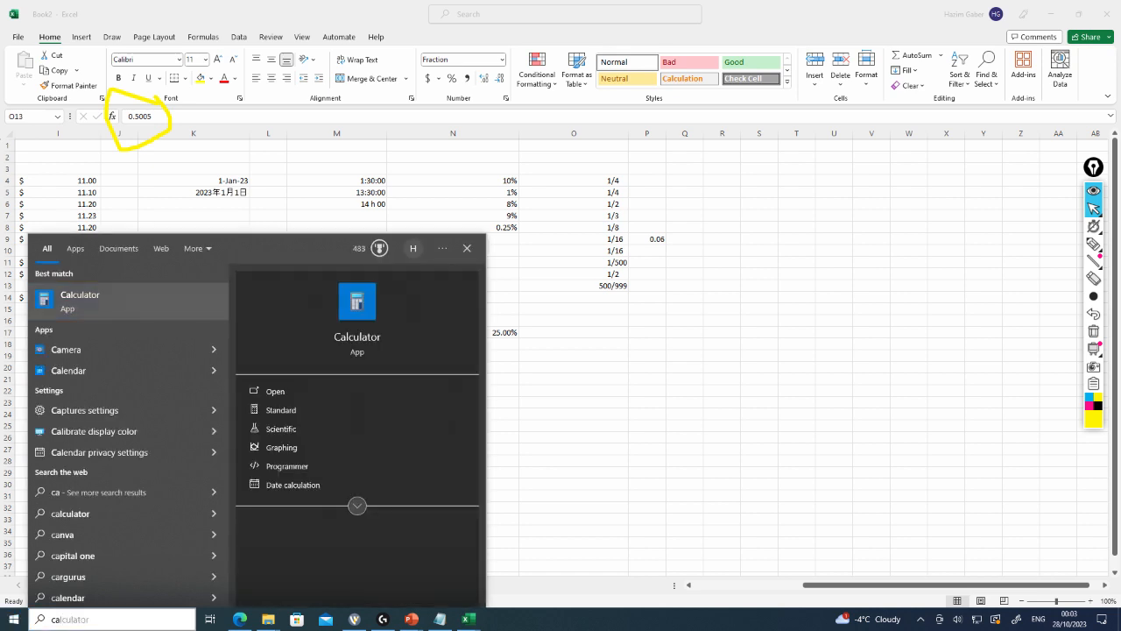
{"action": "key", "text": "Return"}
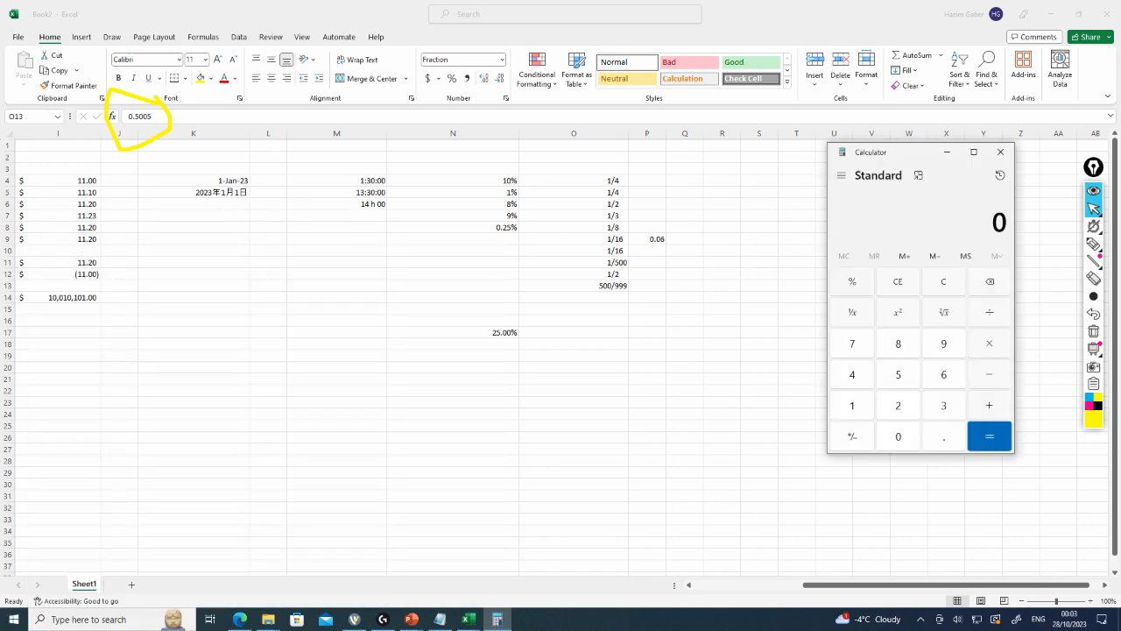
{"action": "type", "text": "1001 + 2,000"}
{"action": "key", "text": "Return"}
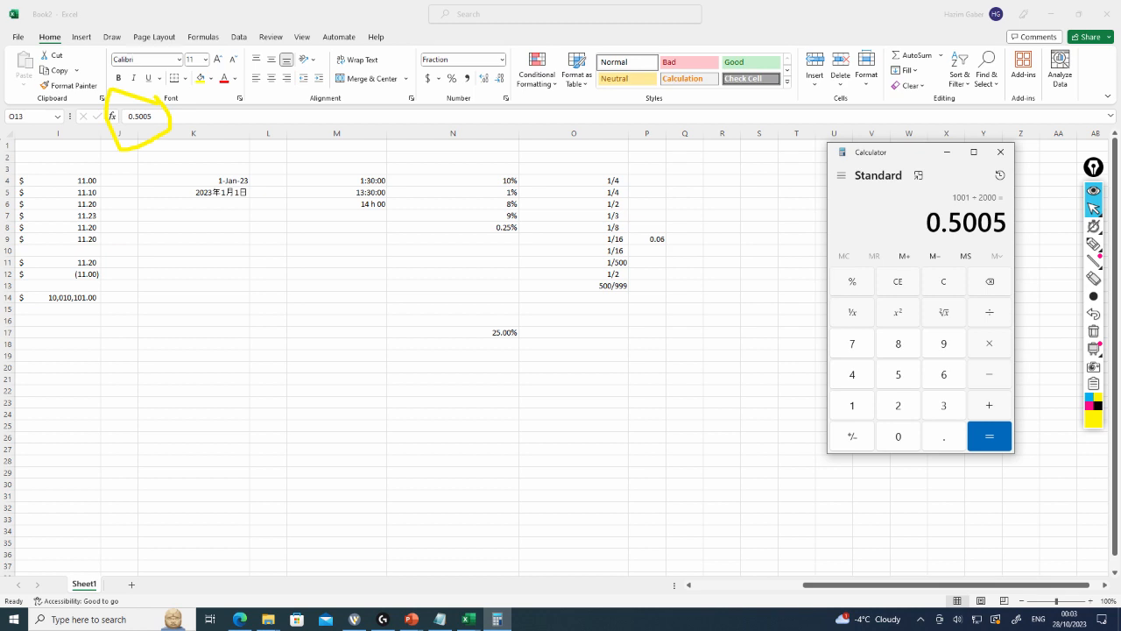
Compute 500 ÷ 999 in Calculator, then close Calculator
{"action": "key", "text": "Escape"}
{"action": "type", "text": "500/"}
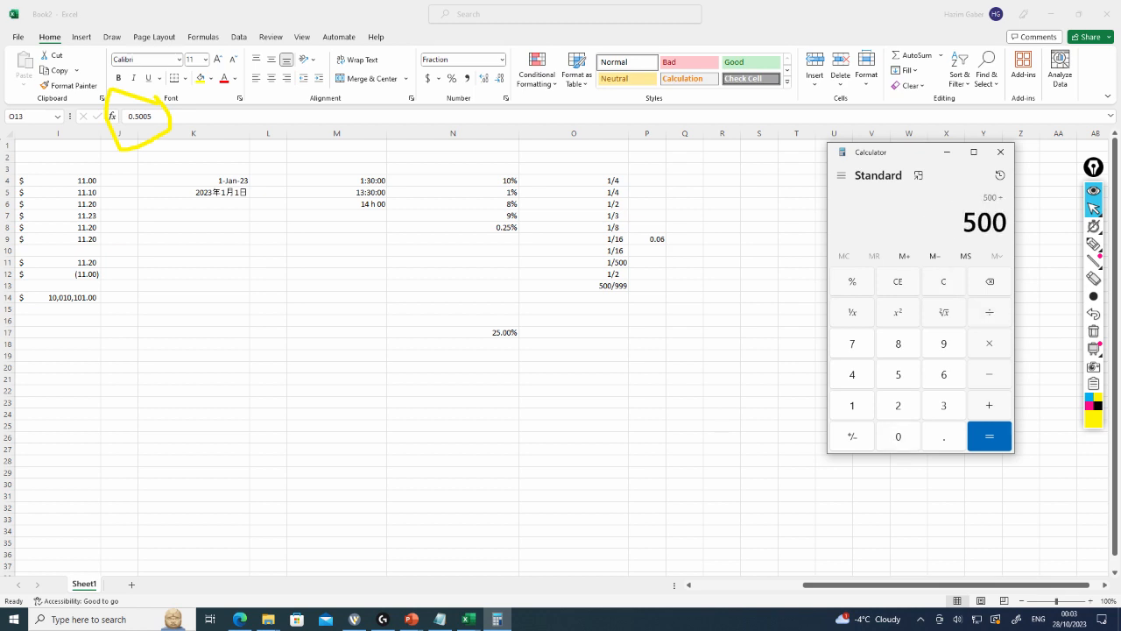
{"action": "type", "text": "999"}
{"action": "key", "text": "Return"}
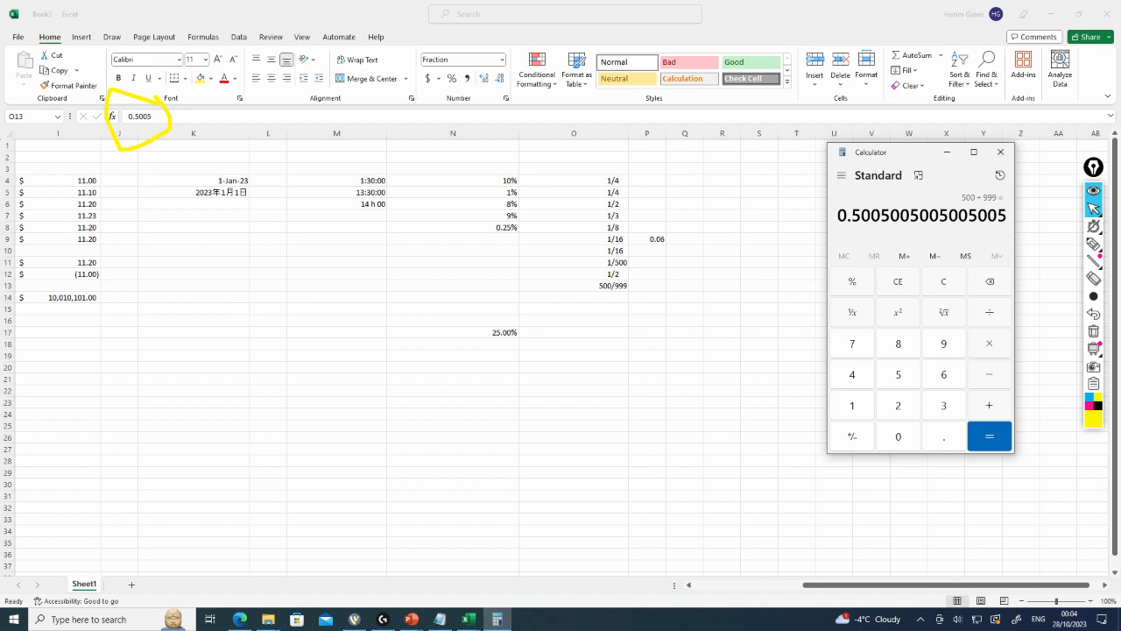
{"action": "left_click", "coordinate": [1000, 151]}
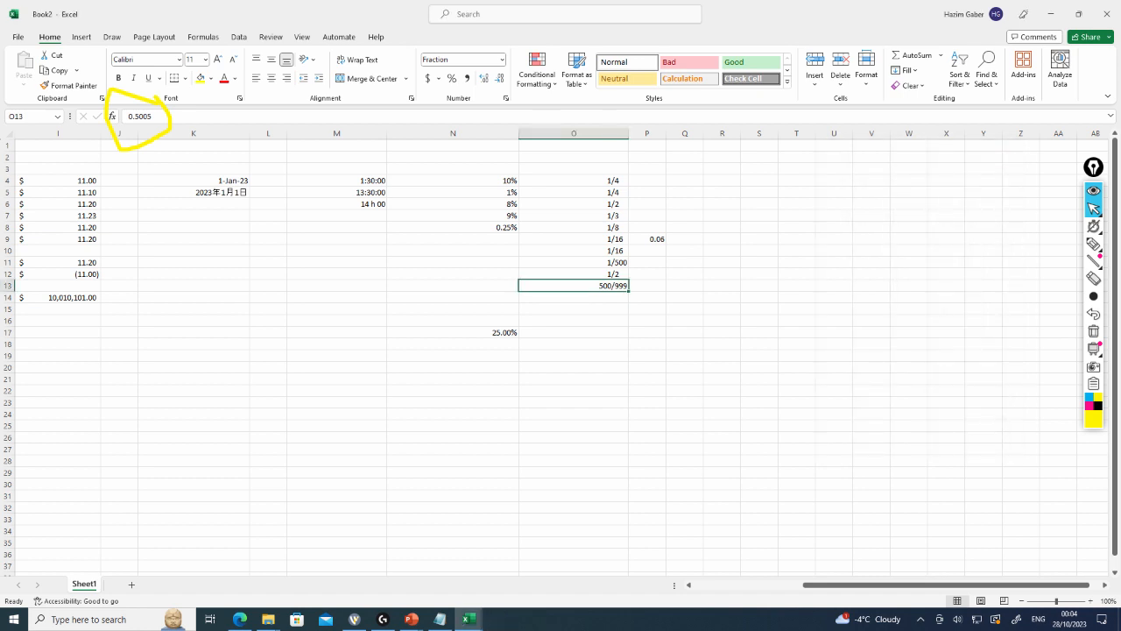
Change the fraction type of cells O4:O13 to As hundredths (30/100)
{"action": "left_click_drag", "start_coordinate": [595, 180], "coordinate": [605, 286]}
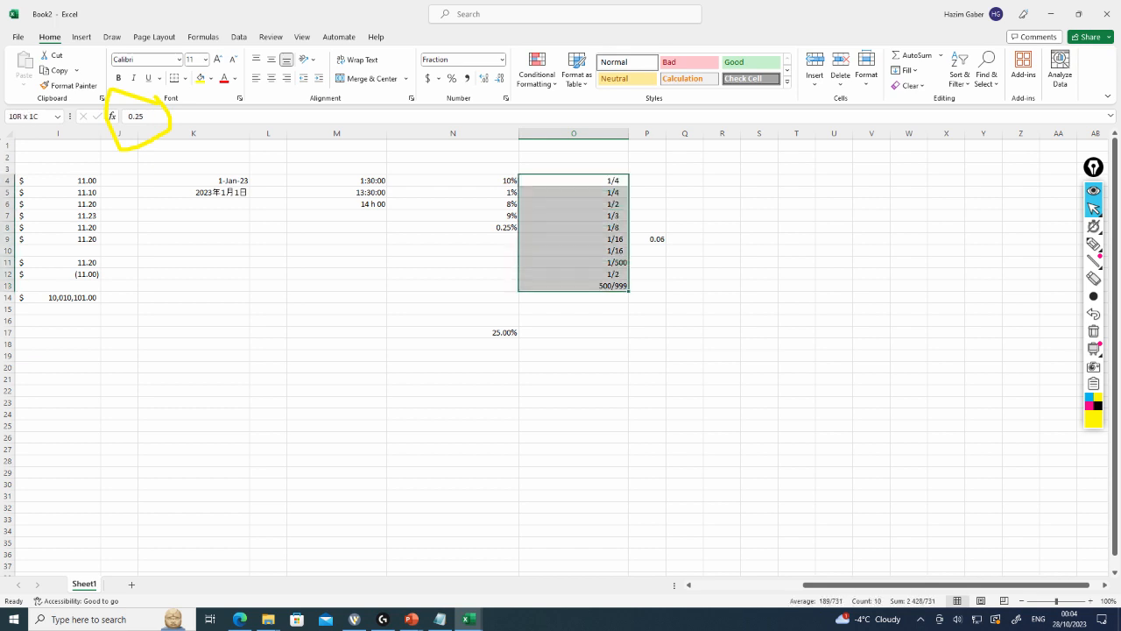
{"action": "right_click", "coordinate": [619, 239]}
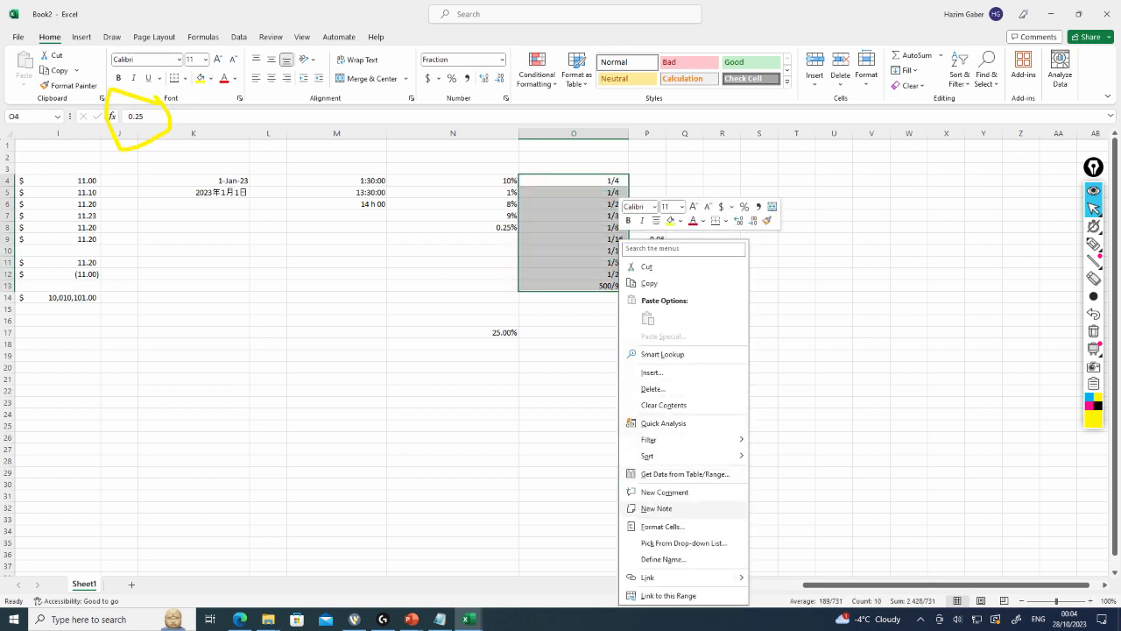
{"action": "left_click", "coordinate": [663, 525]}
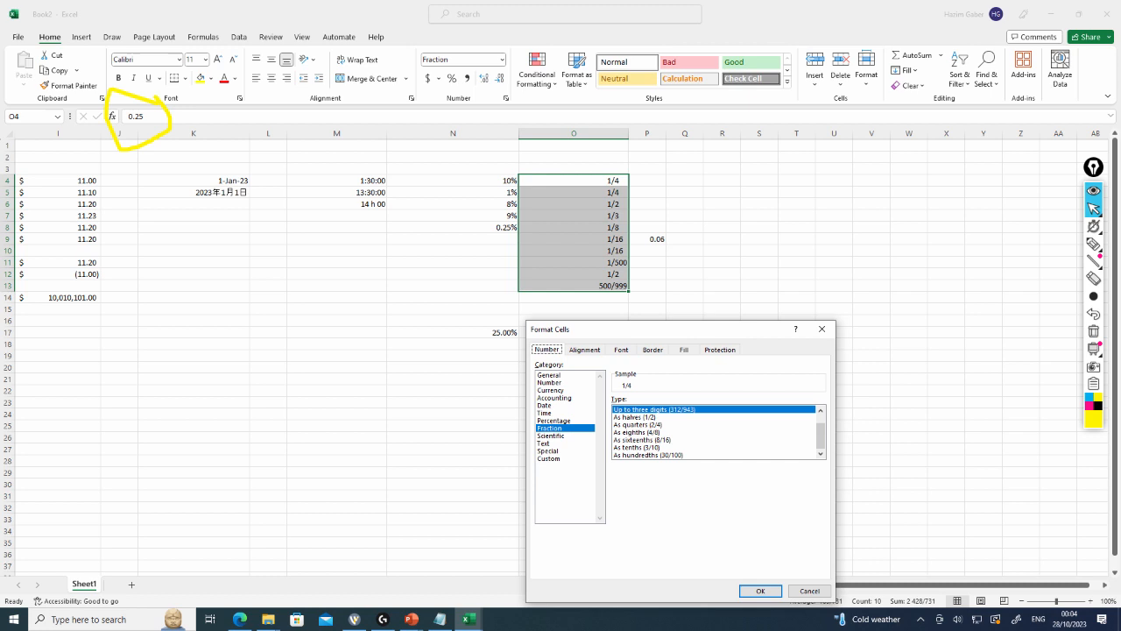
{"action": "left_click", "coordinate": [649, 455]}
{"action": "left_click", "coordinate": [761, 591]}
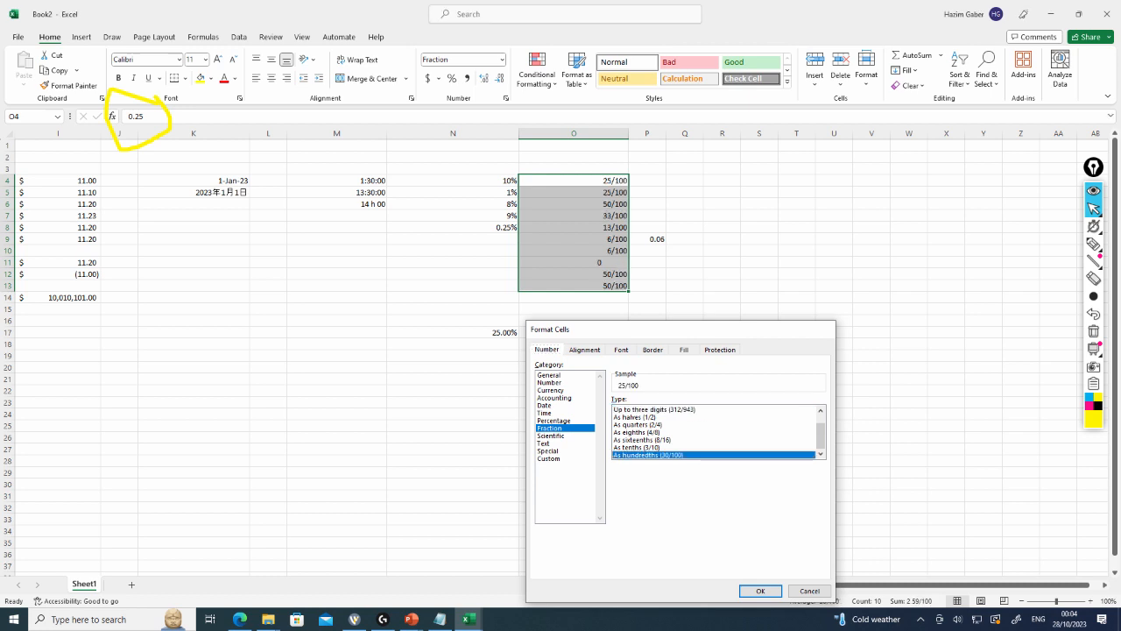
{"action": "left_click", "coordinate": [574, 274]}
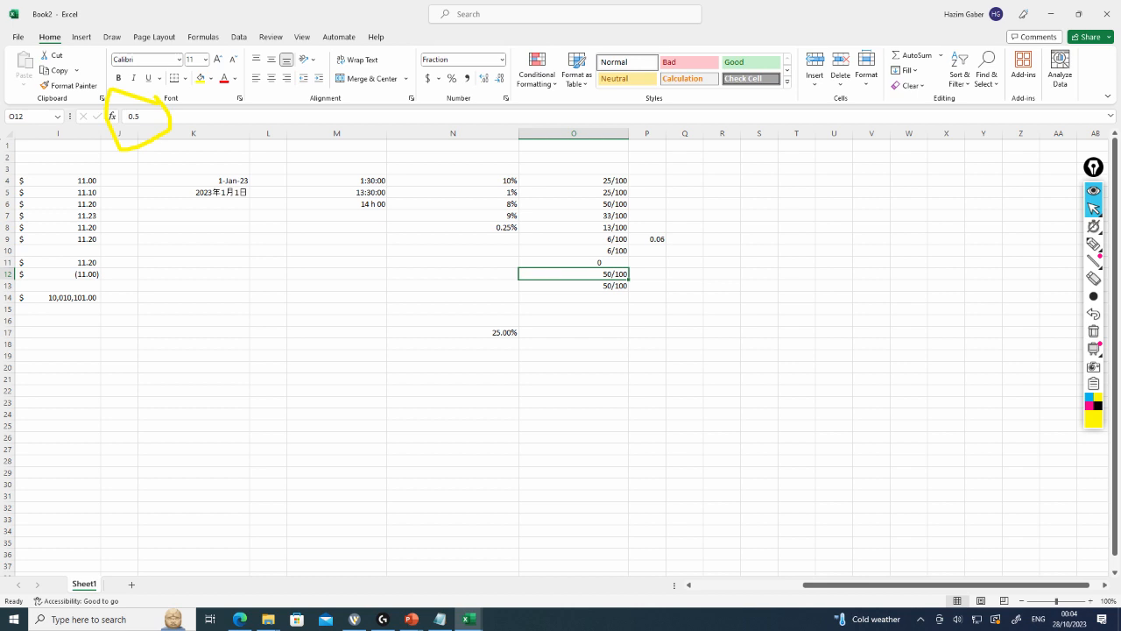